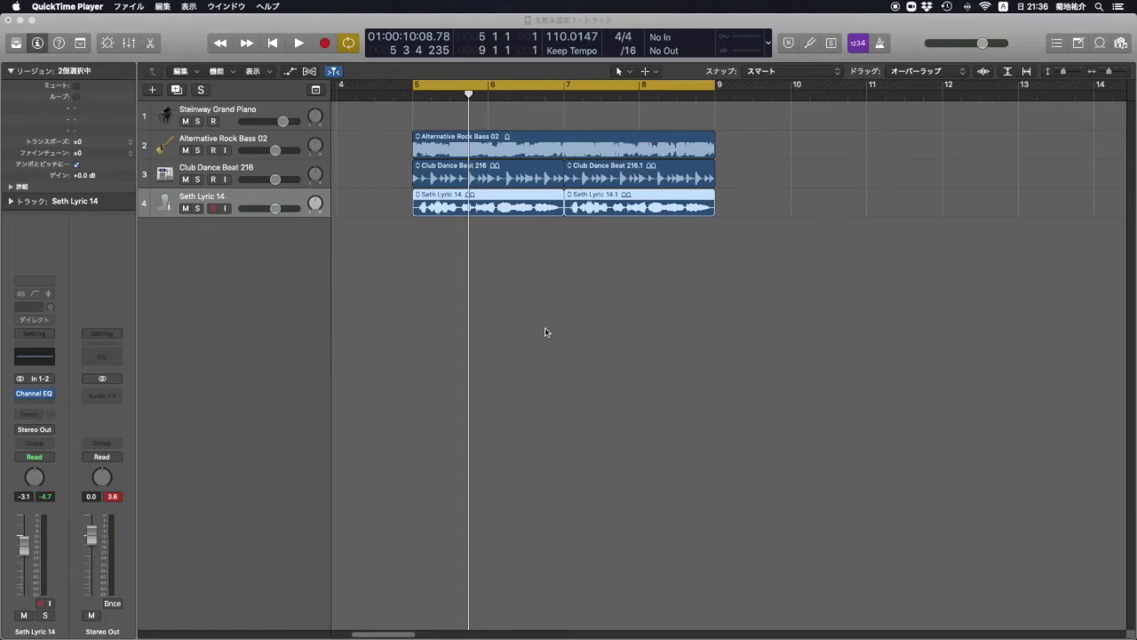
Play back the full arrangement with all tracks audible, and stop playback.
click(513, 294)
key(space)
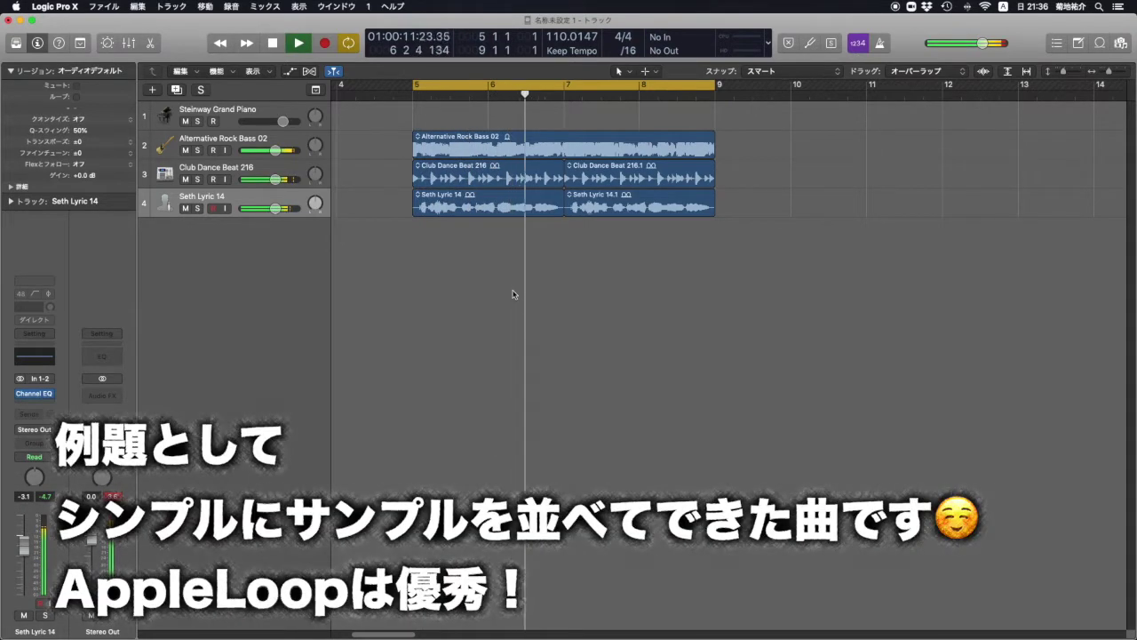
key(space)
Solo the Alternative Rock Bass 02 track and audition it, switching cycle mode off and back on.
key(c)
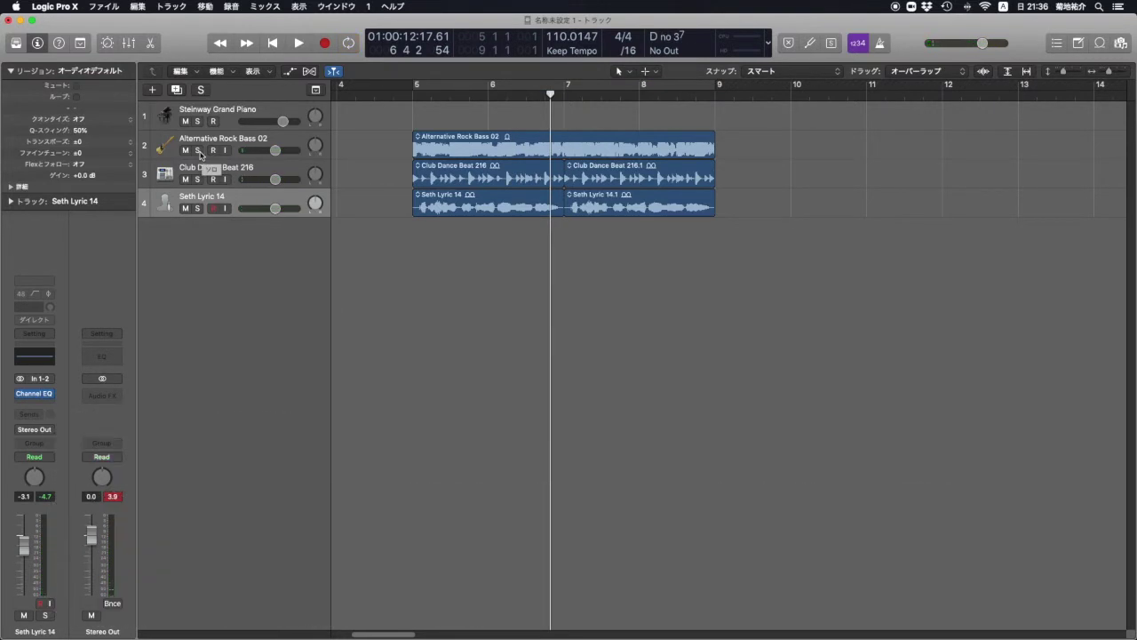
click(199, 151)
key(space)
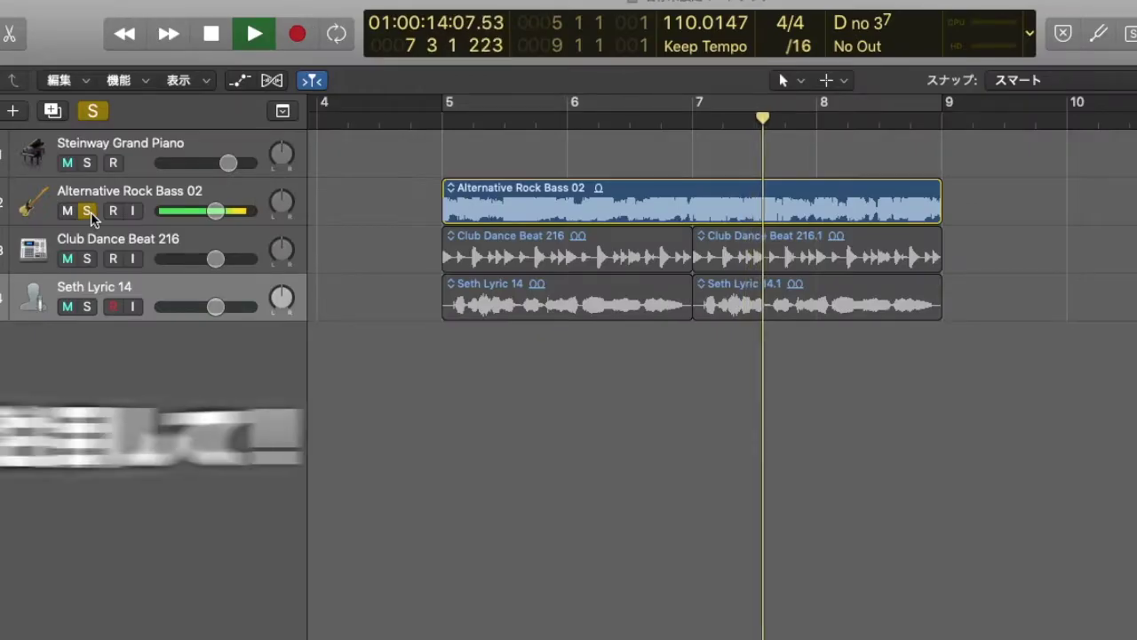
key(c)
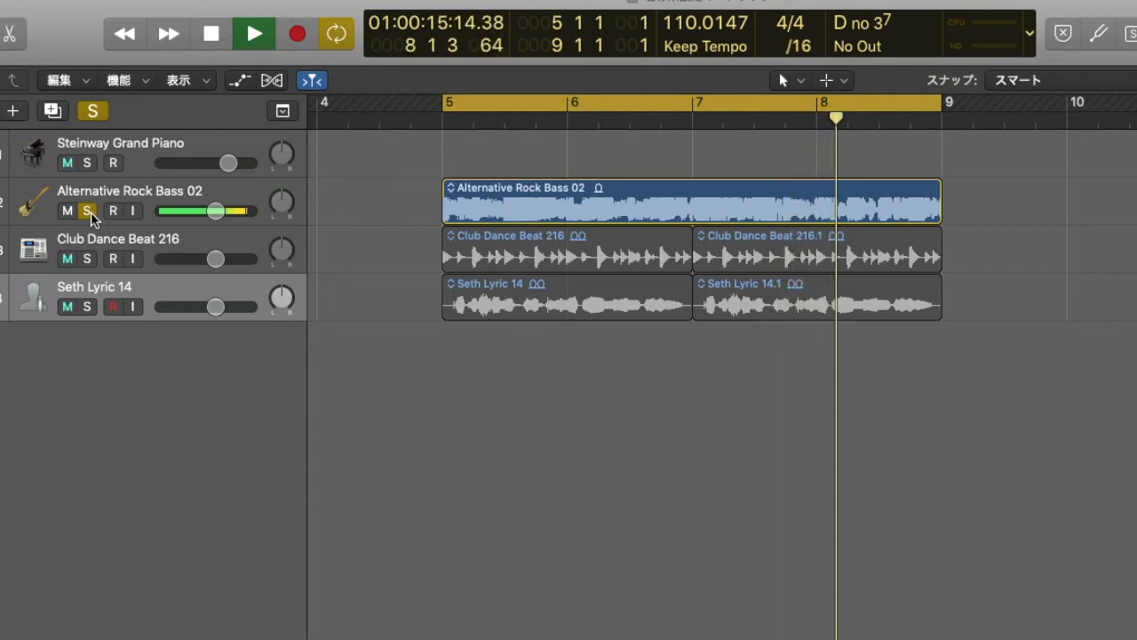
key(space)
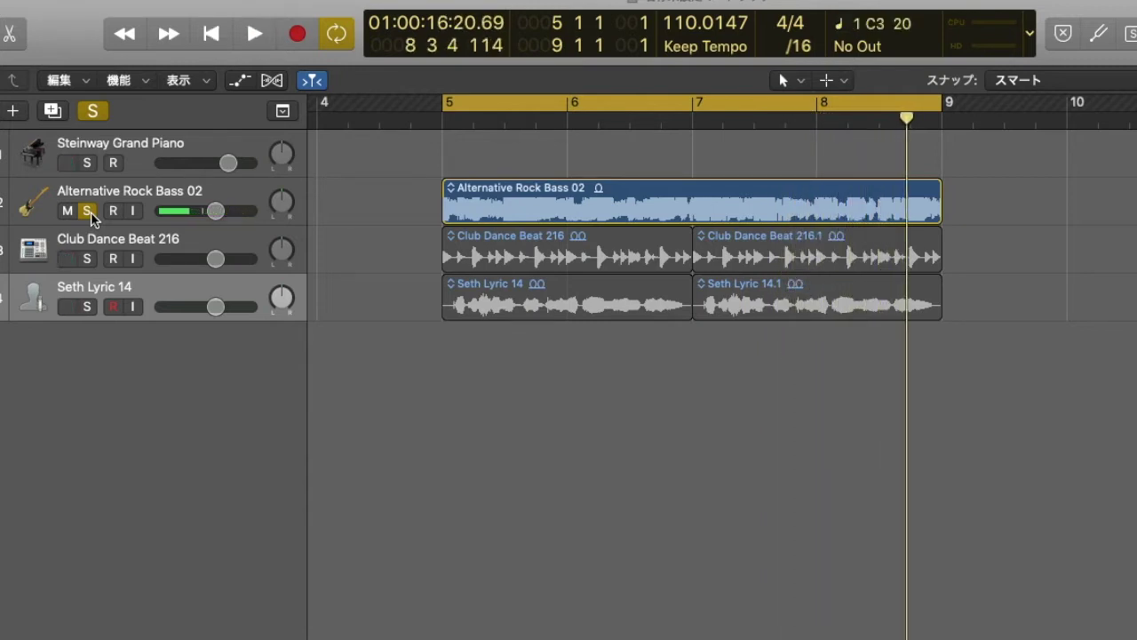
Move the solo to the Club Dance Beat 216 track, rewind four bars and audition the beat.
click(87, 210)
click(87, 259)
key(comma)
key(comma)
key(comma)
key(comma)
key(space)
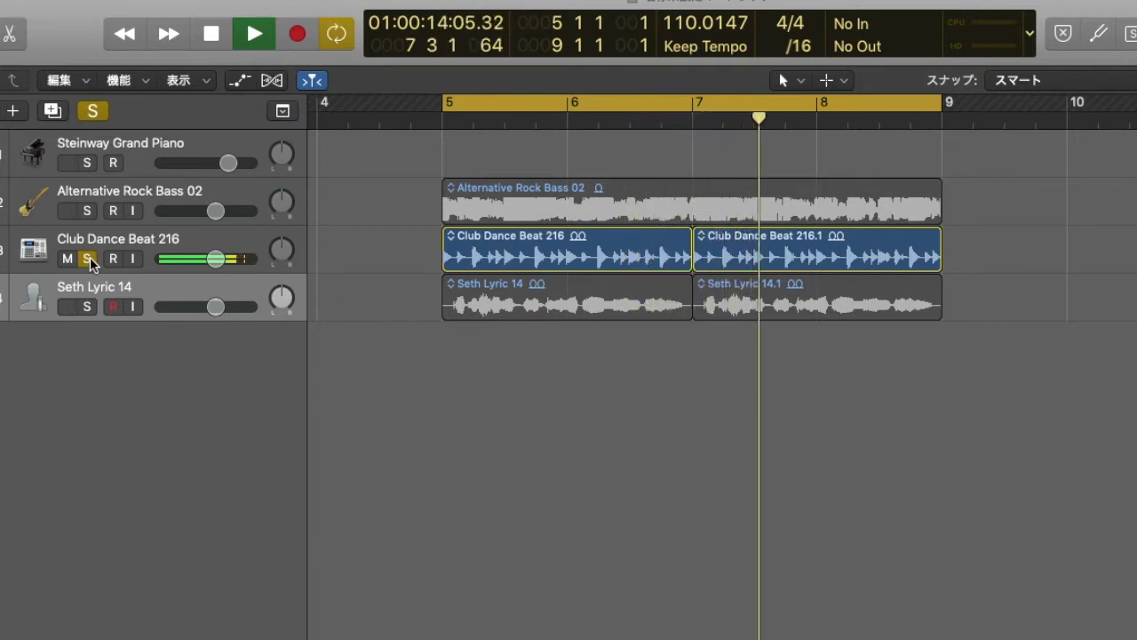
key(space)
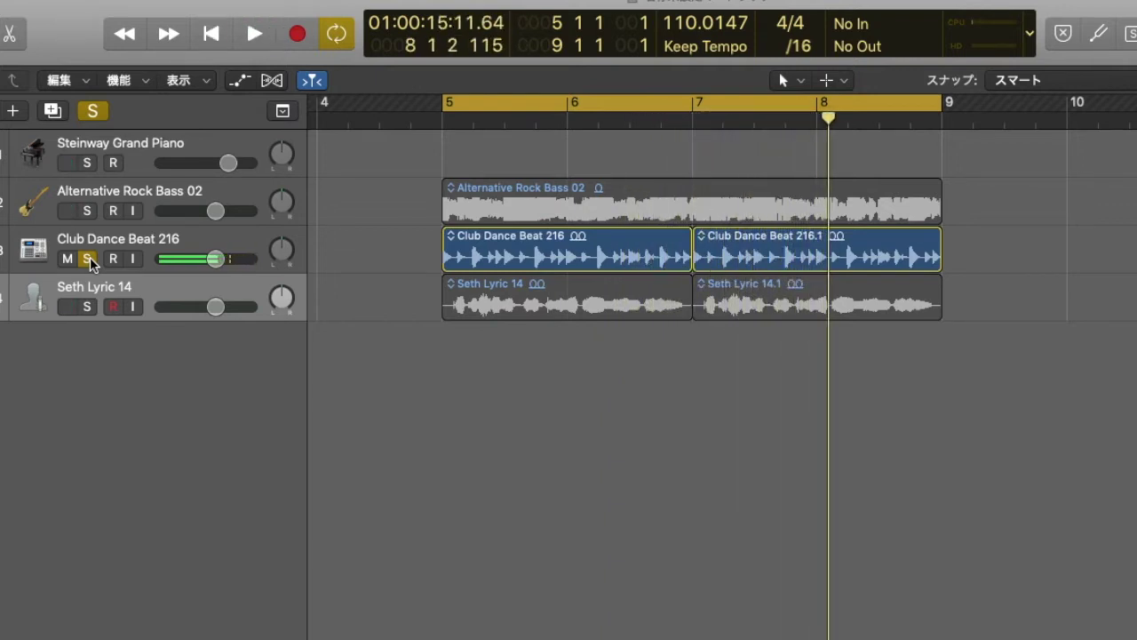
key(space)
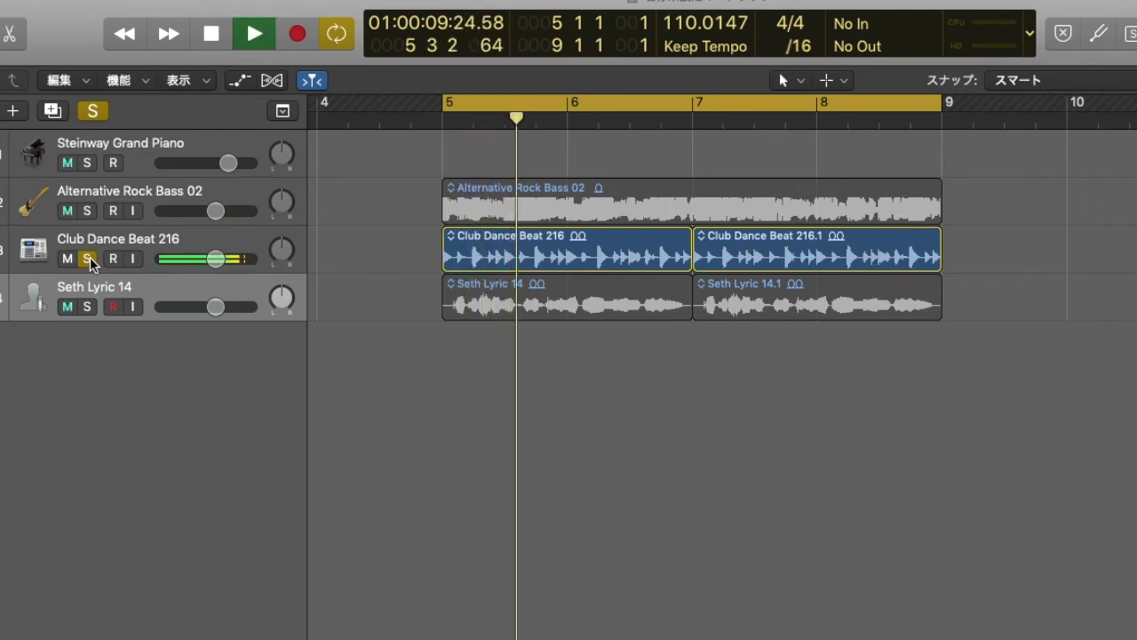
key(space)
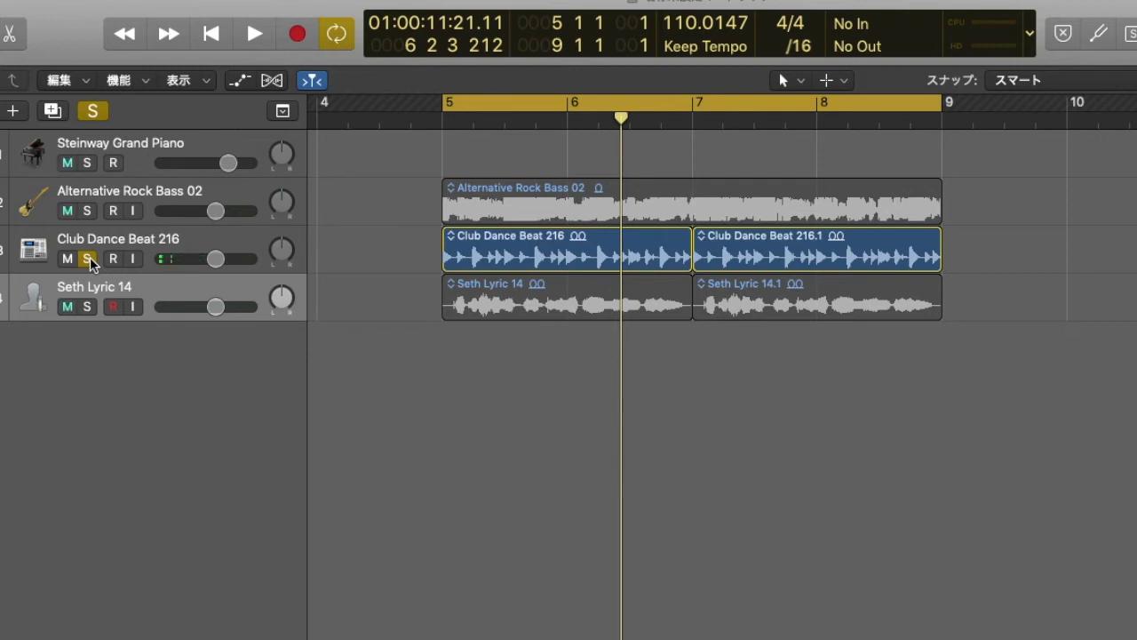
Rewind one bar, solo Seth Lyric 14 instead of Club Dance Beat 216 and audition the vocal.
key(comma)
click(91, 303)
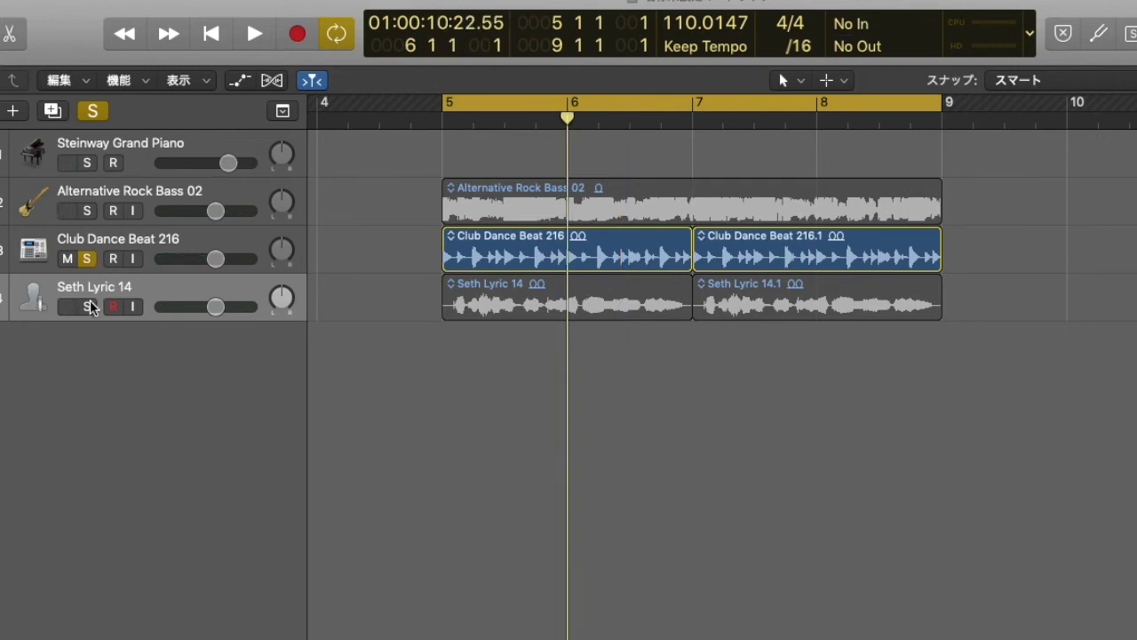
key(space)
click(88, 258)
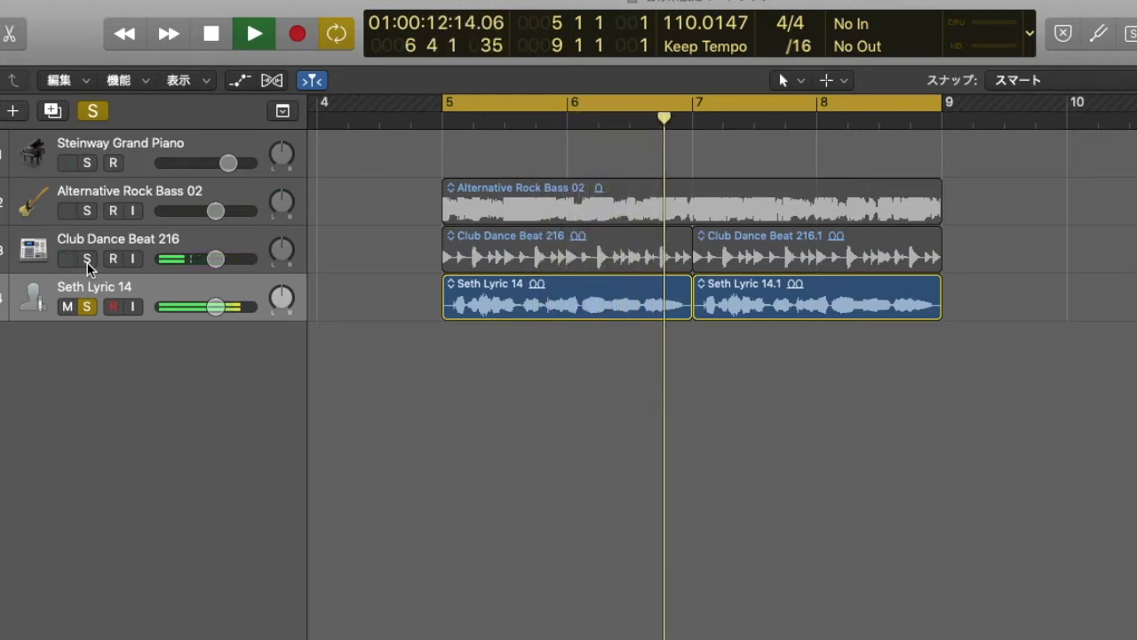
key(space)
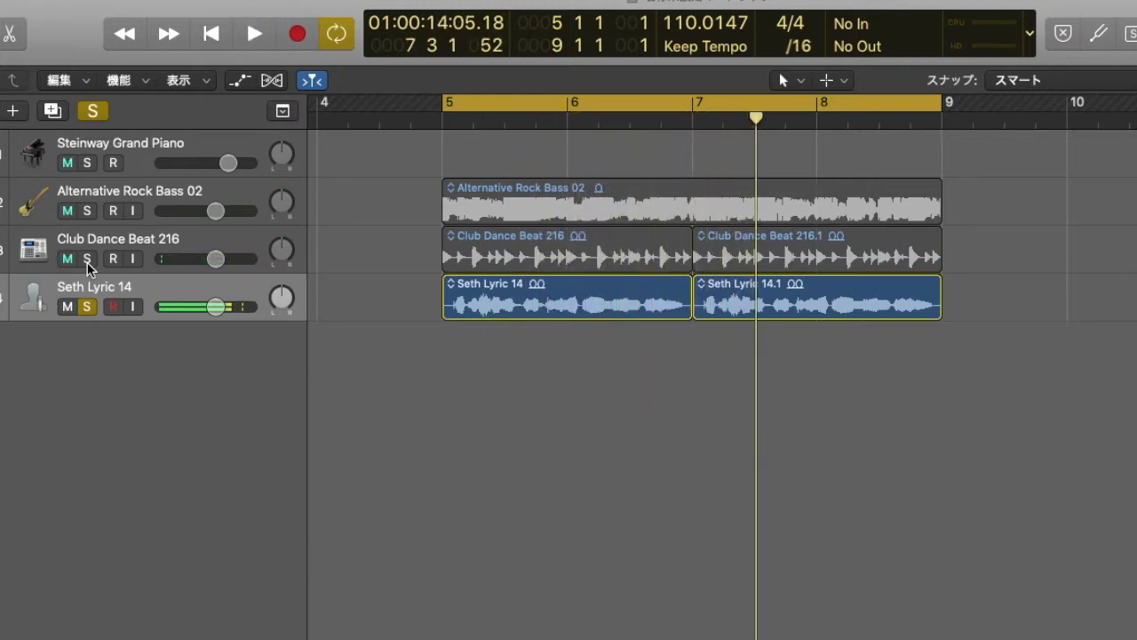
key(space)
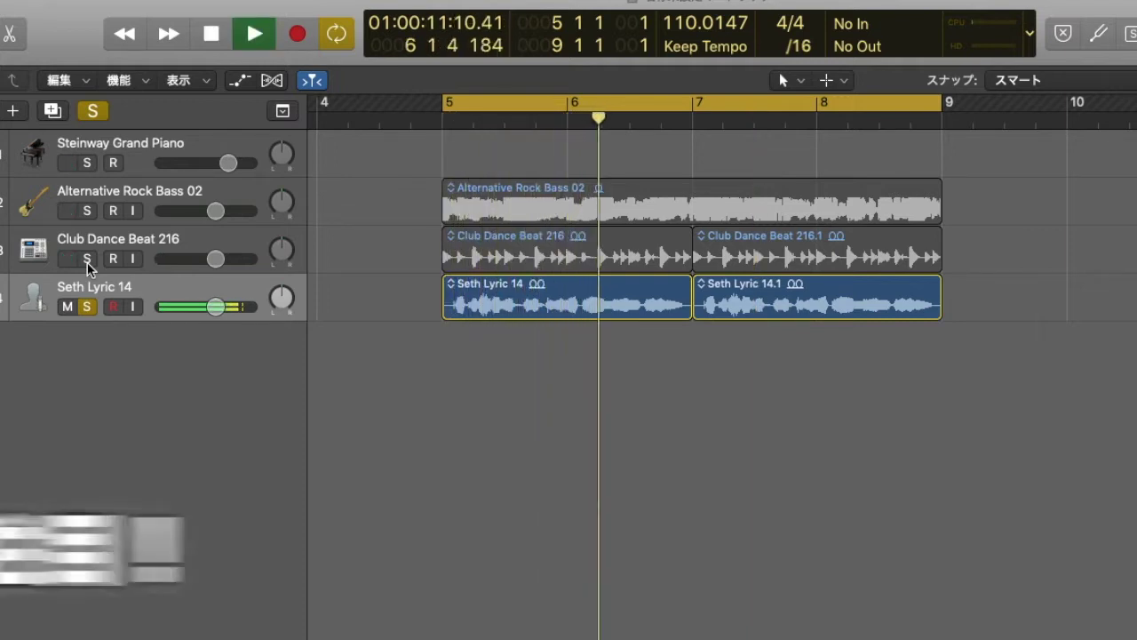
key(space)
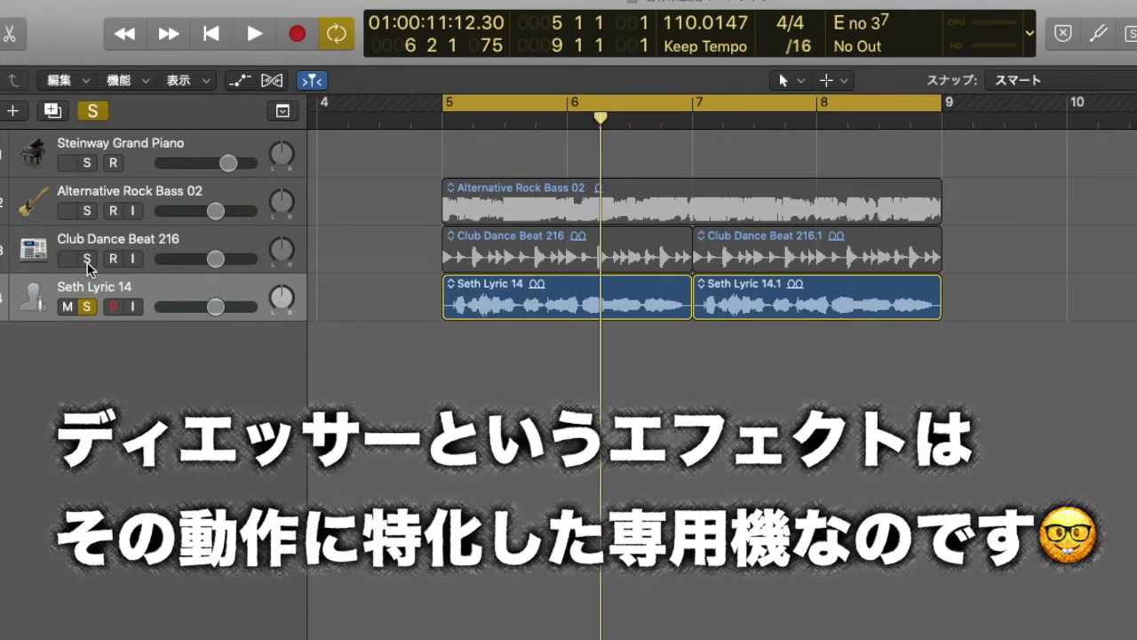
Switch the solo to the Alternative Rock Bass 02 track and examine its spectrum in Channel EQ during playback, closing the EQ when done.
click(87, 260)
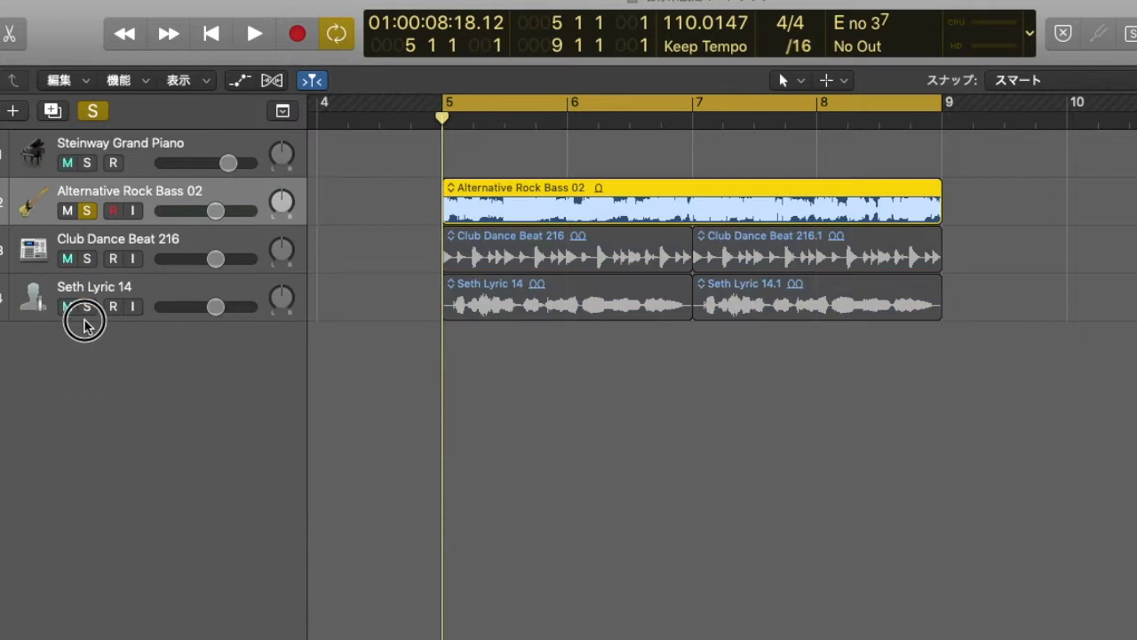
key(space)
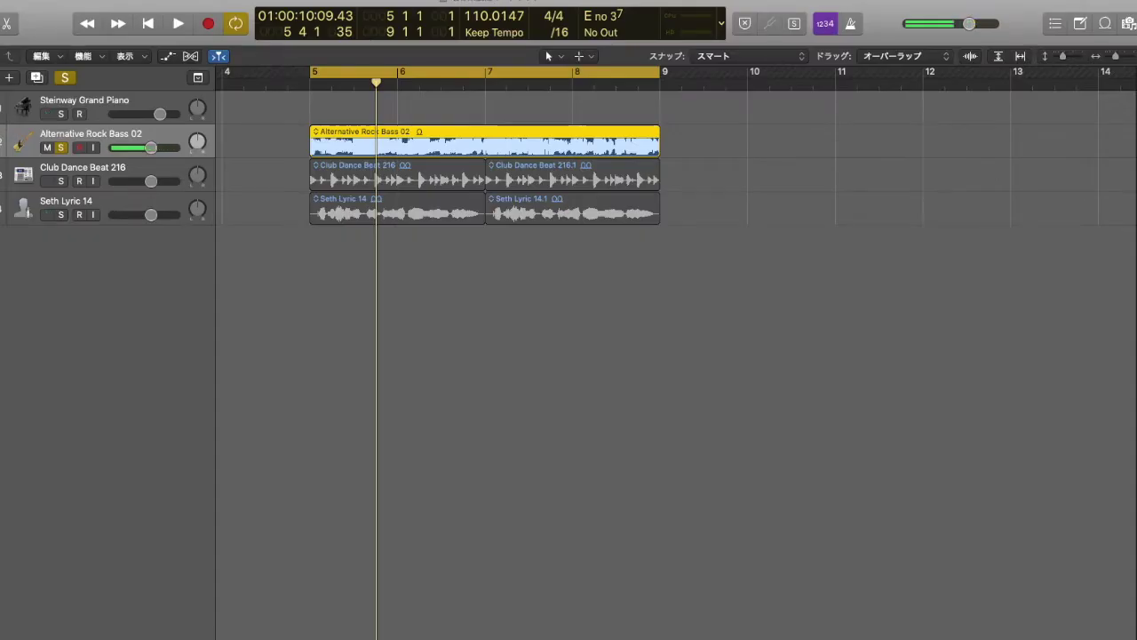
key(space)
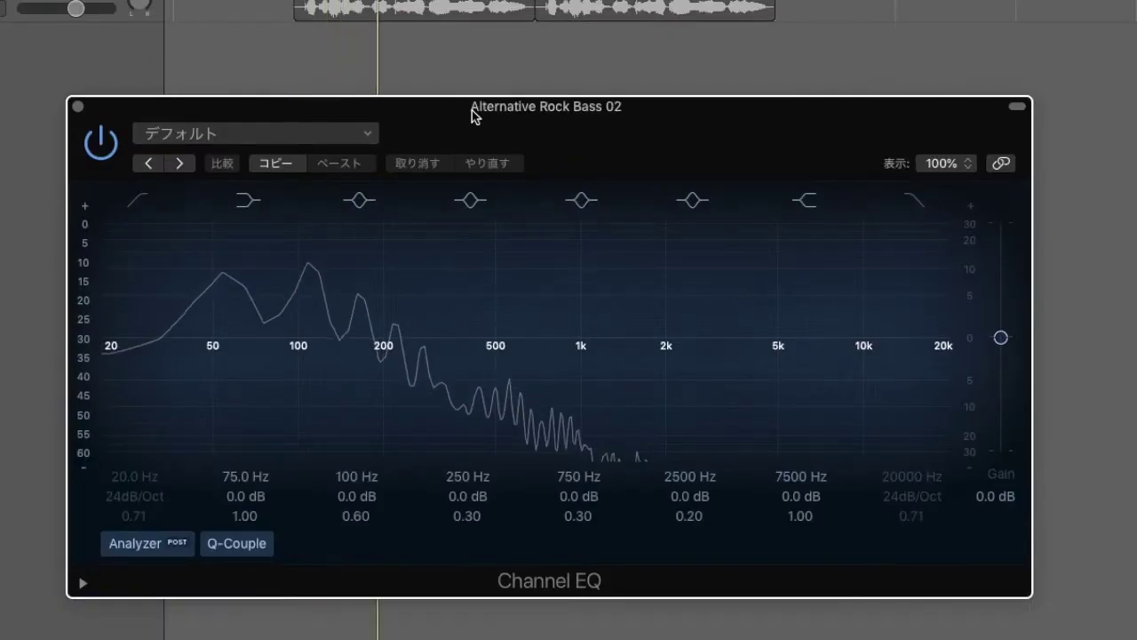
drag(474, 116, 506, 81)
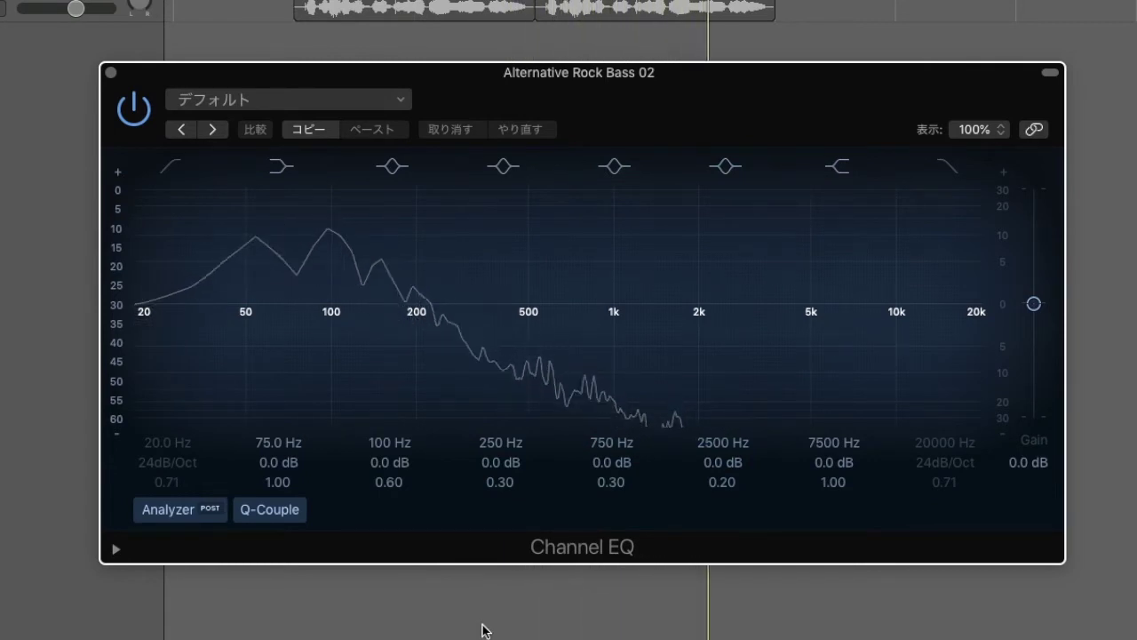
mouse_move(284, 294)
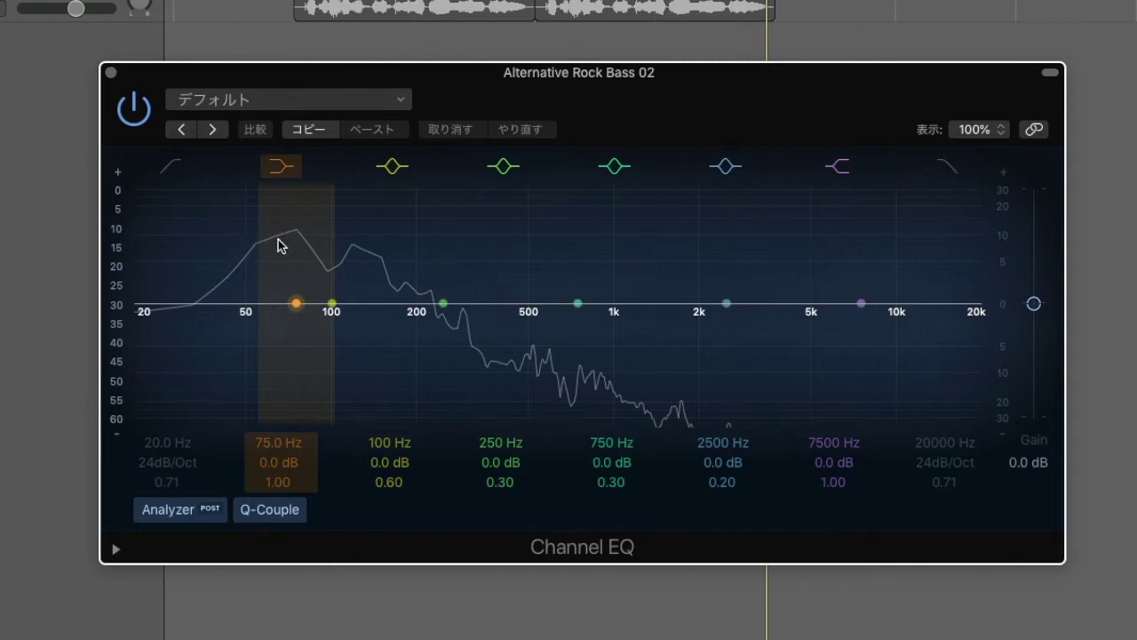
click(110, 72)
Insert the Multipressor dynamics plug-in after Channel EQ on the Alternative Rock Bass 02 channel strip.
key(i)
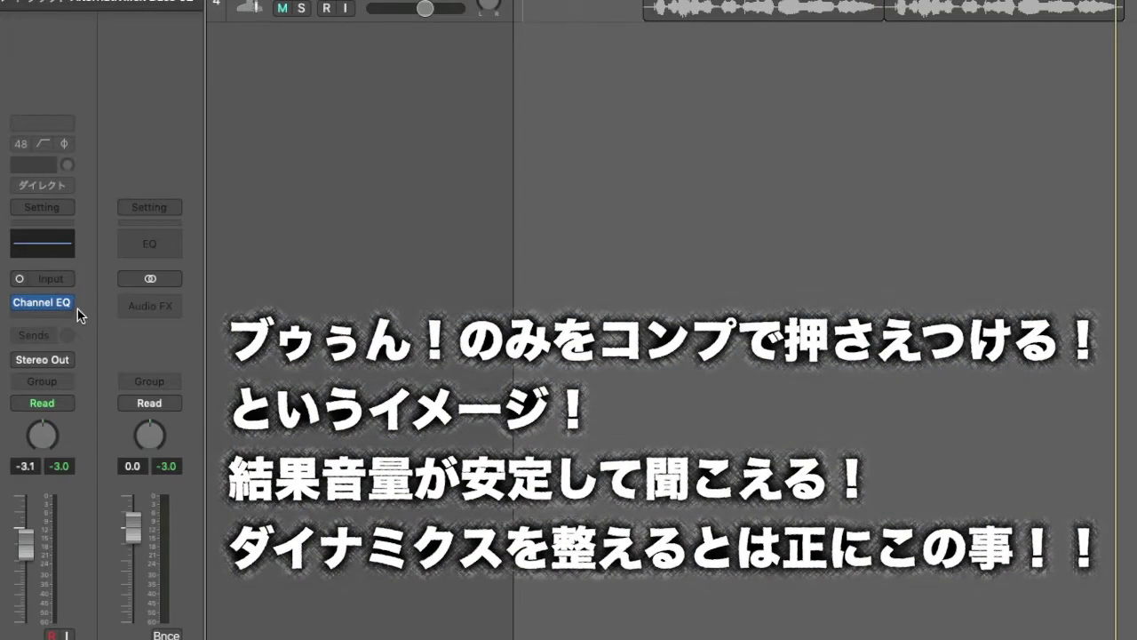
click(70, 311)
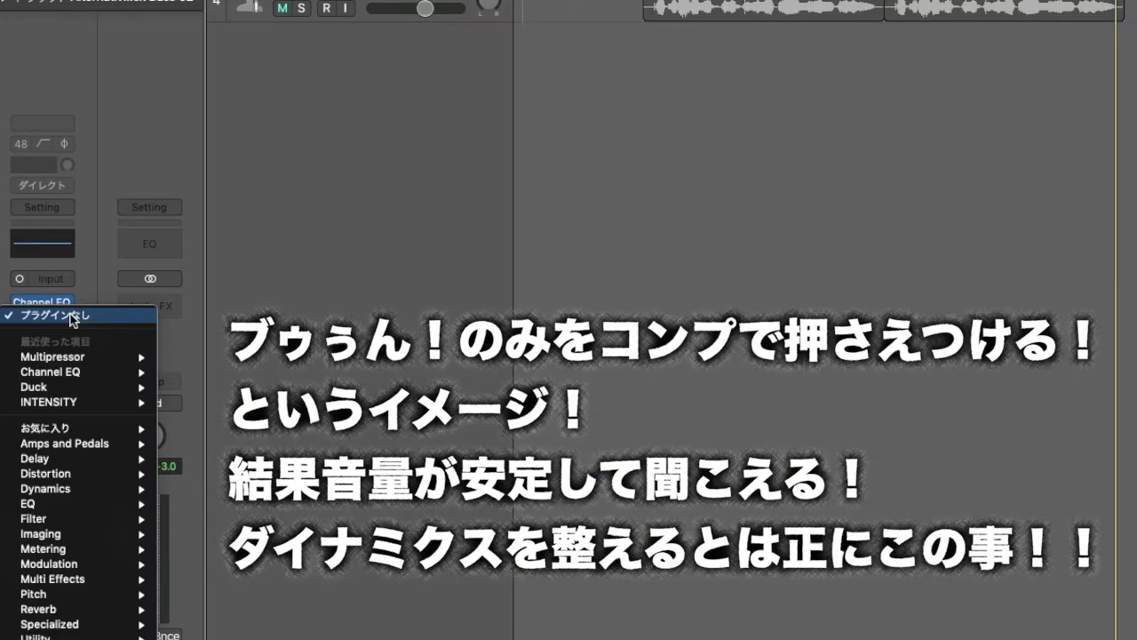
mouse_move(62, 469)
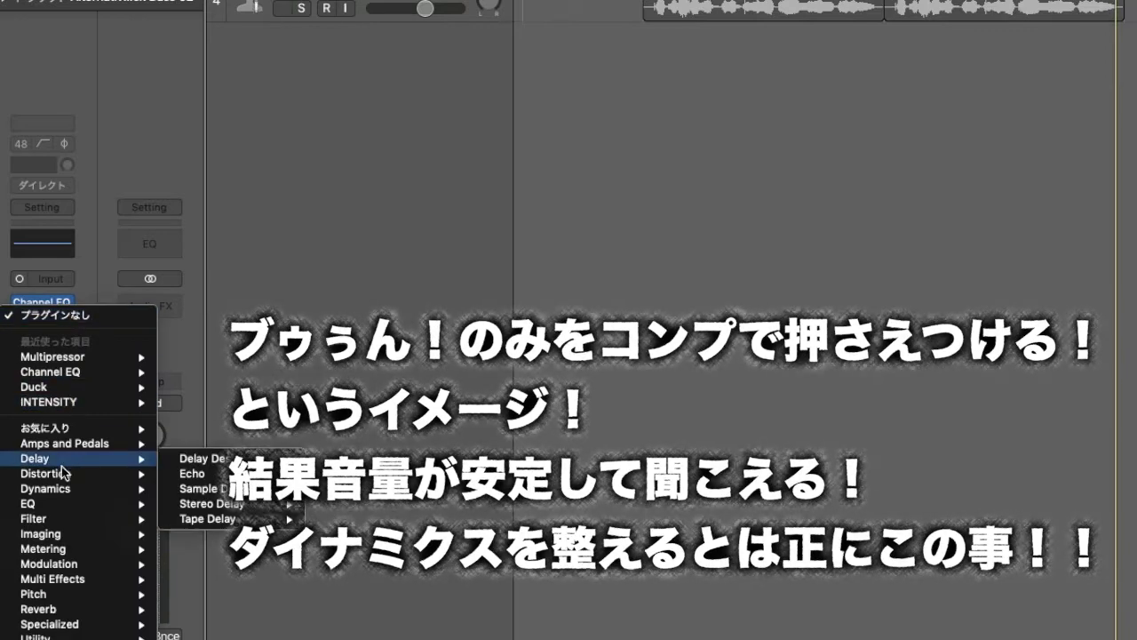
mouse_move(62, 489)
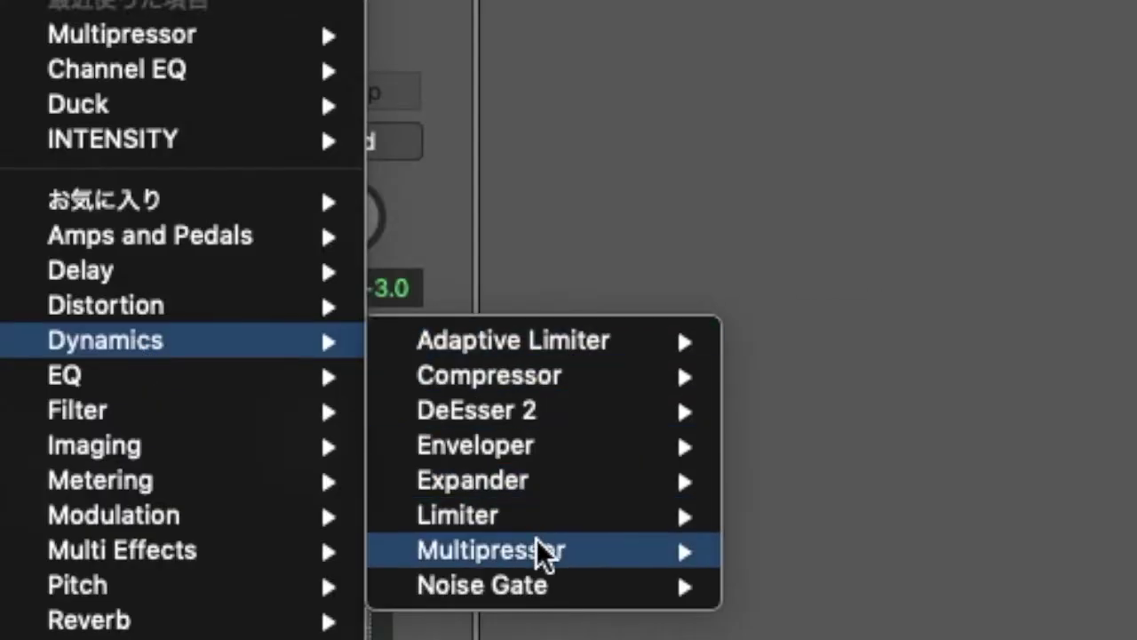
click(537, 547)
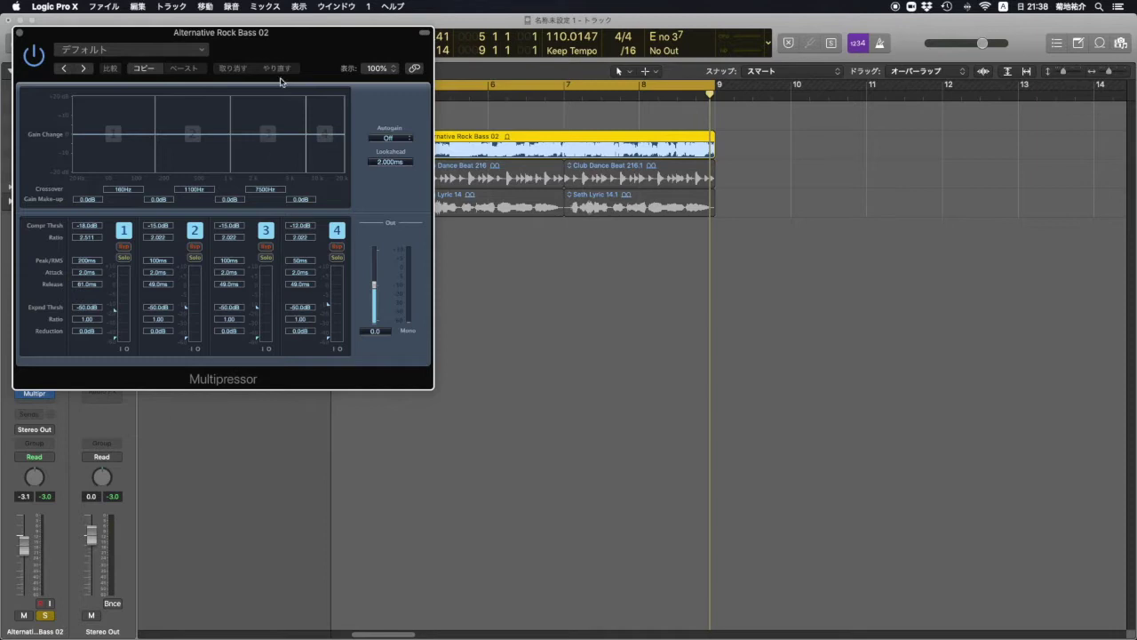
Reopen the bass track's Channel EQ, shrink its window to 69% and arrange it beside the Multipressor window.
drag(262, 40, 659, 258)
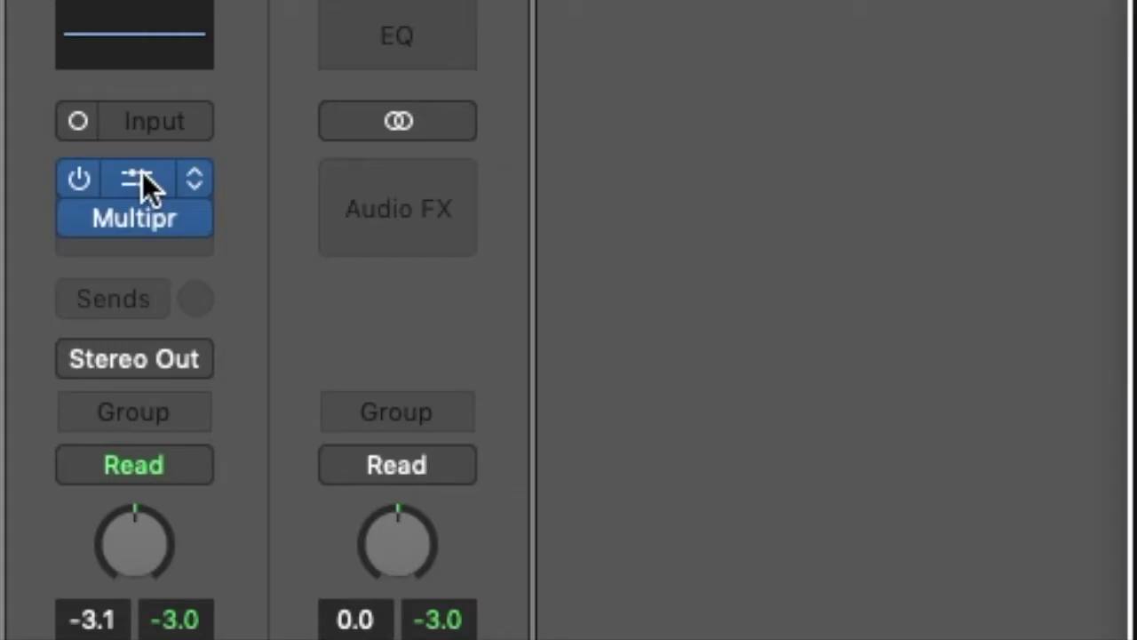
click(36, 384)
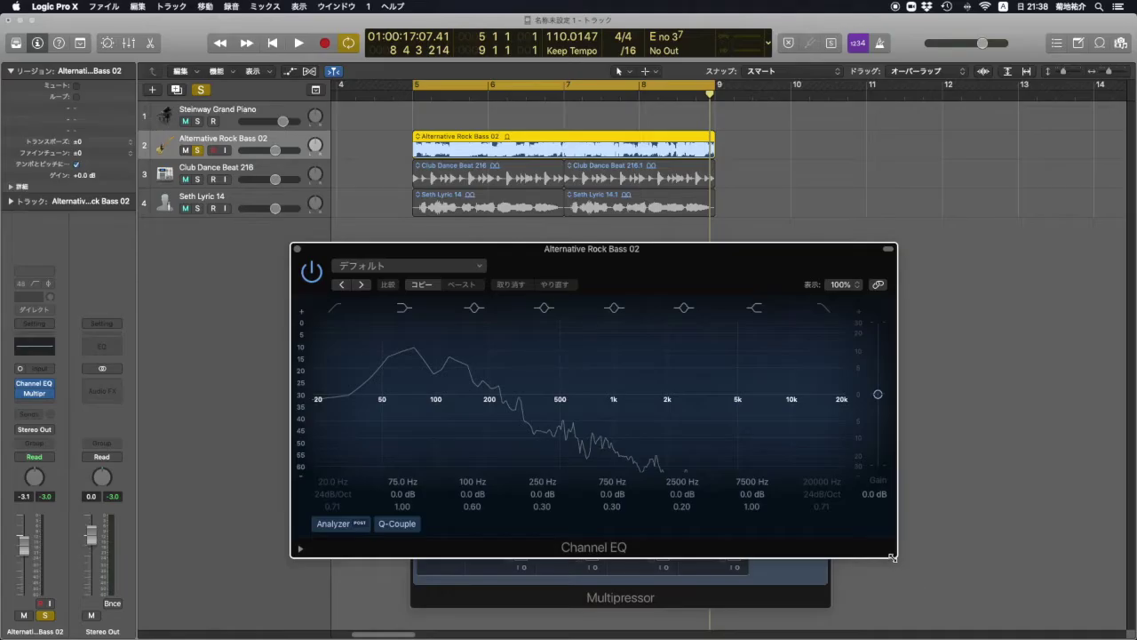
drag(886, 552, 711, 481)
drag(494, 252, 183, 367)
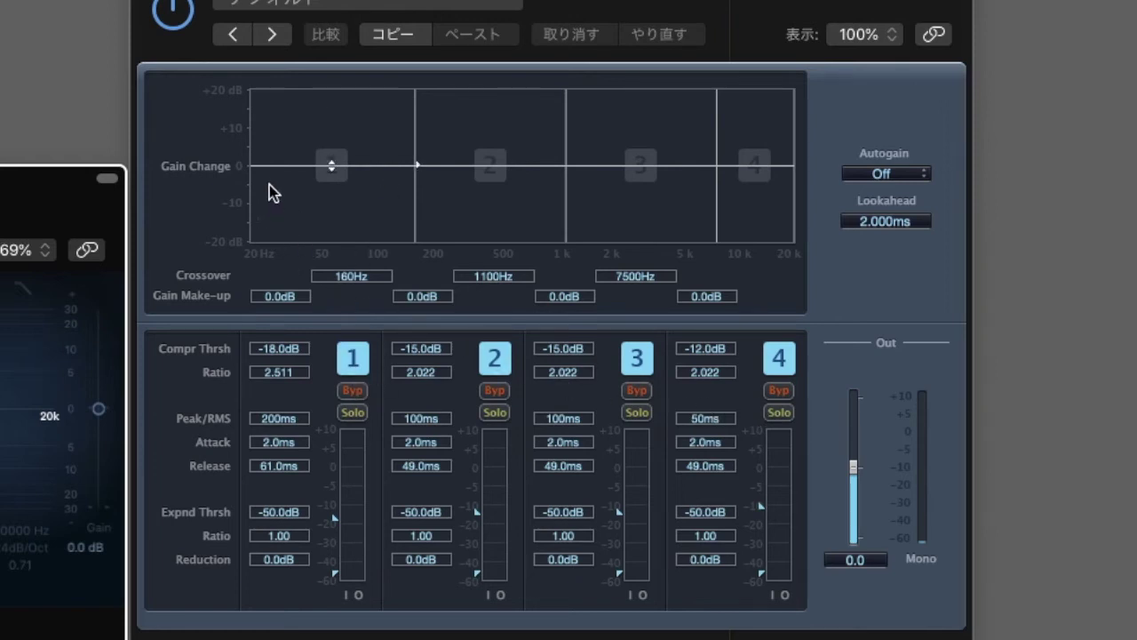
Set the Multipressor crossover frequencies to 130 Hz, 870 Hz and 5900 Hz.
drag(415, 184, 396, 190)
mouse_move(558, 206)
mouse_down()
mouse_move(540, 203)
mouse_move(552, 206)
mouse_up()
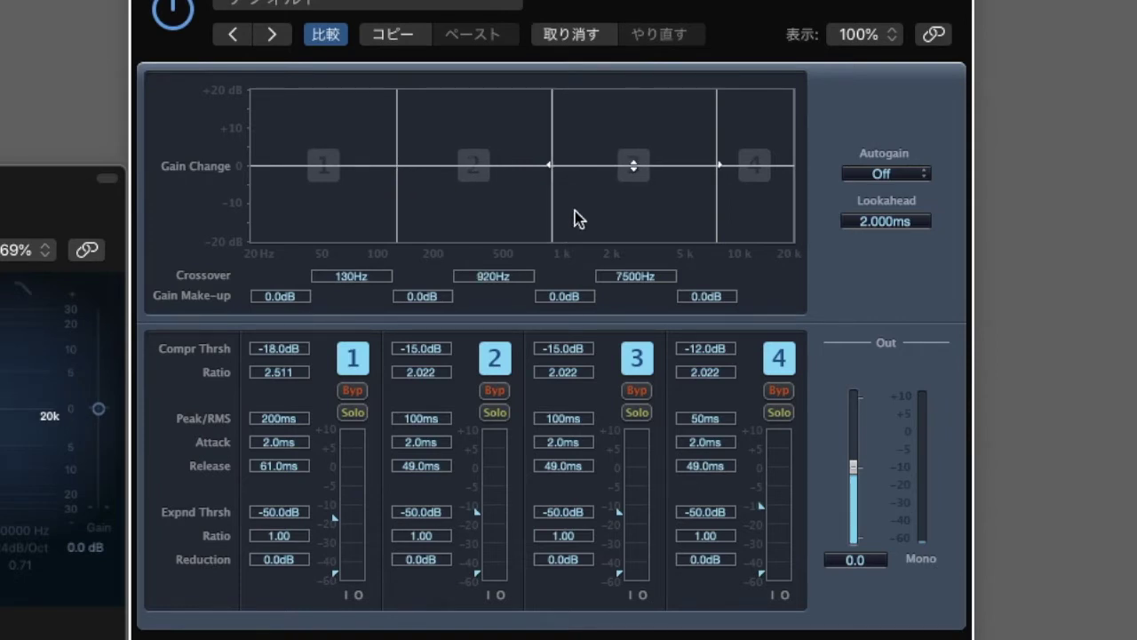
drag(718, 166, 699, 183)
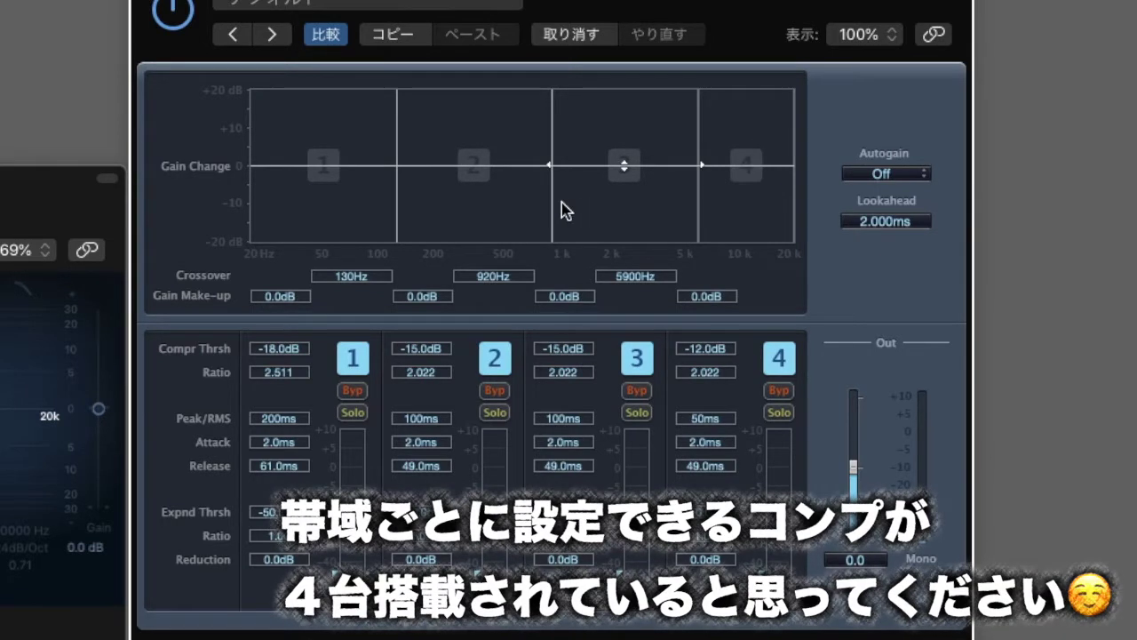
mouse_move(553, 204)
mouse_down()
mouse_move(594, 213)
mouse_move(533, 206)
mouse_move(586, 208)
mouse_move(517, 216)
mouse_move(547, 213)
mouse_up()
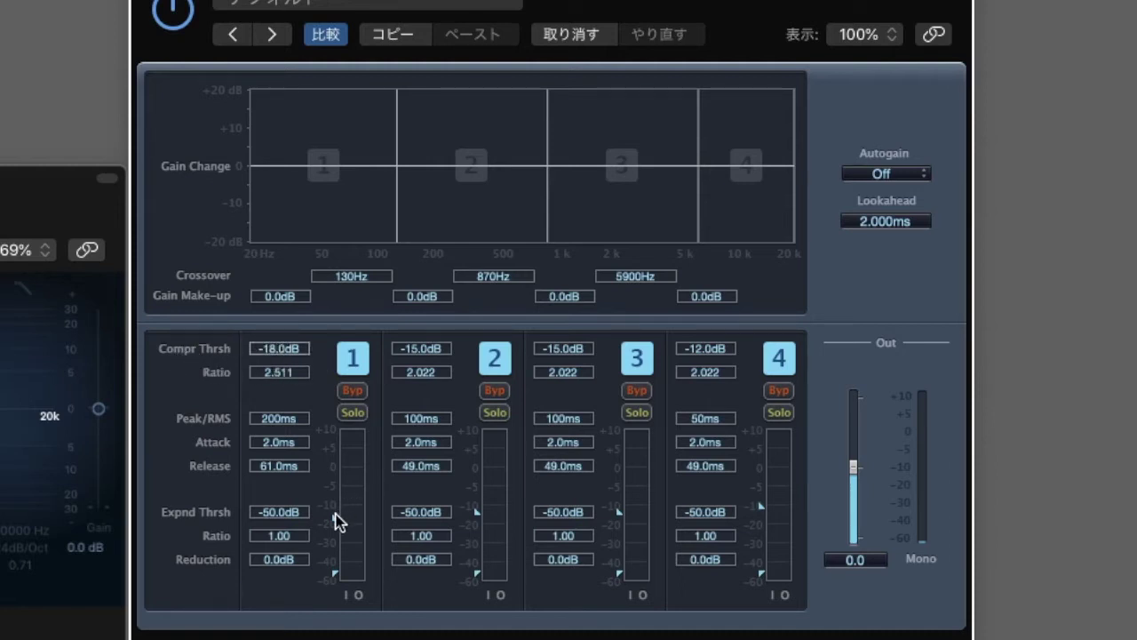
Set band 1's compression threshold to -9.25 dB and ratio to 3.675, with a 0.0 ms attack and 4.5 ms release.
drag(337, 521, 356, 508)
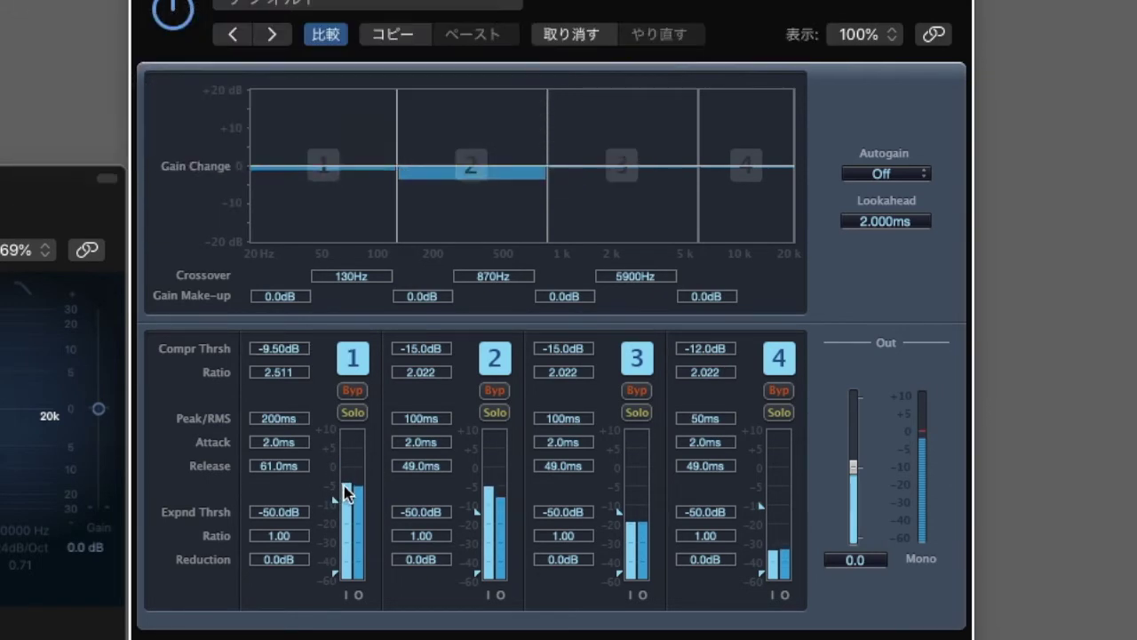
mouse_move(333, 498)
mouse_down()
mouse_move(347, 454)
mouse_move(335, 489)
mouse_up()
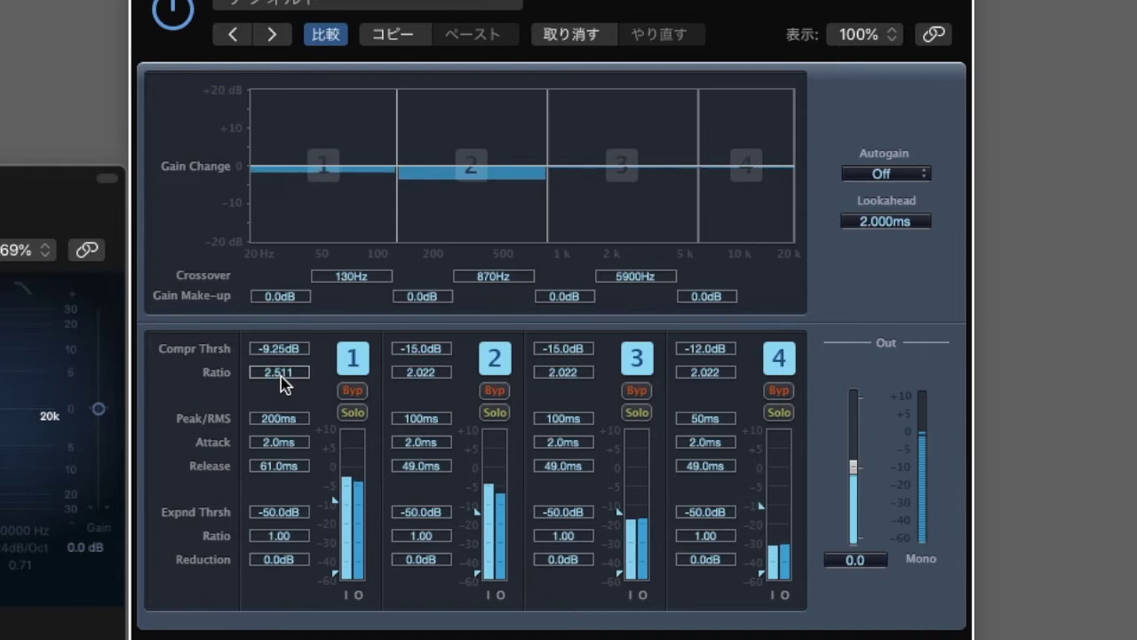
mouse_move(277, 377)
mouse_down()
mouse_move(263, 347)
mouse_move(264, 325)
mouse_move(286, 344)
mouse_move(271, 254)
mouse_move(294, 373)
mouse_up()
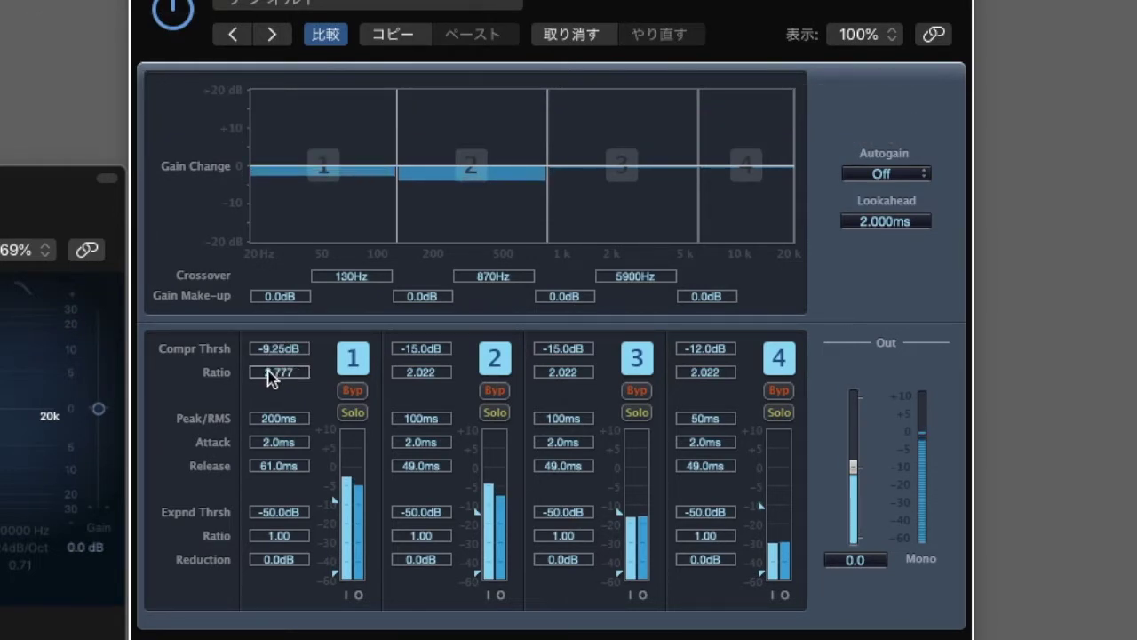
drag(272, 399, 266, 368)
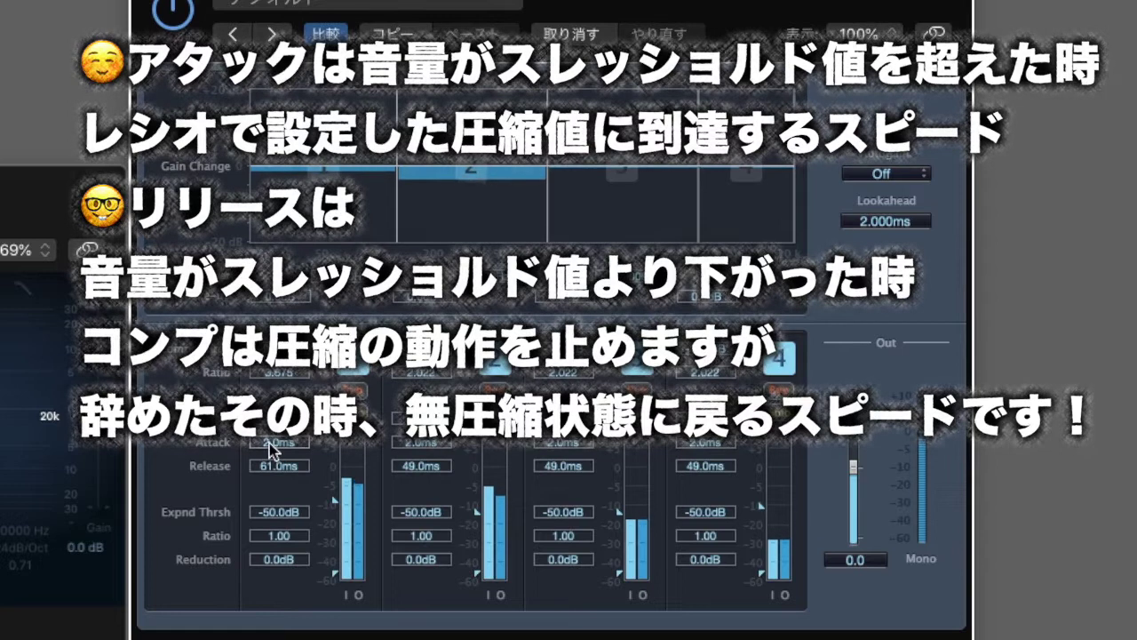
click(271, 465)
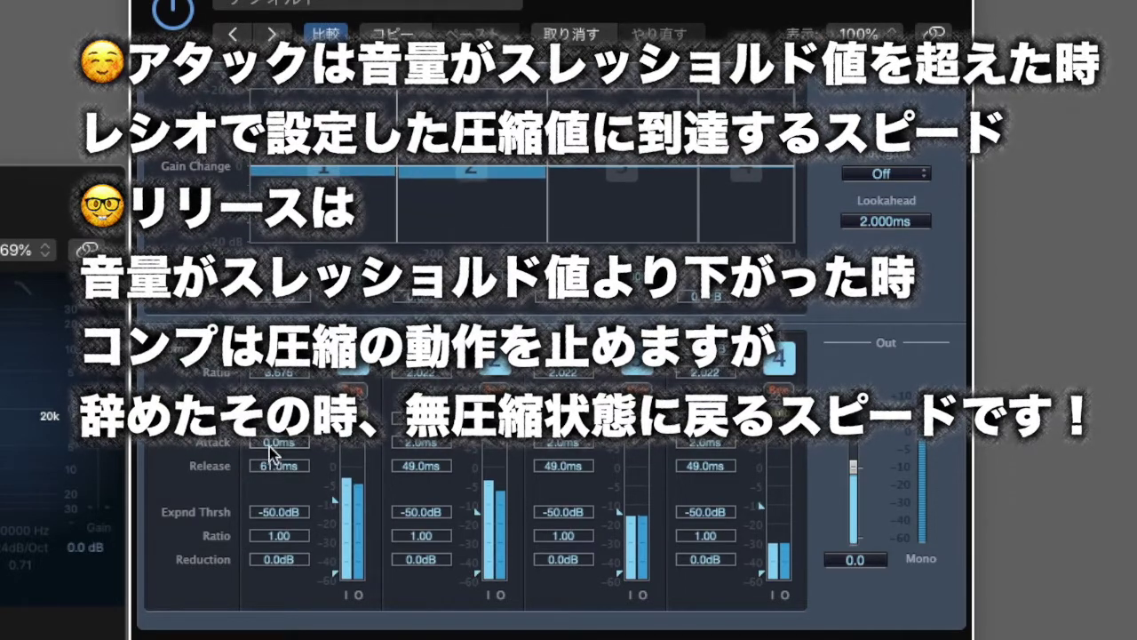
click(267, 444)
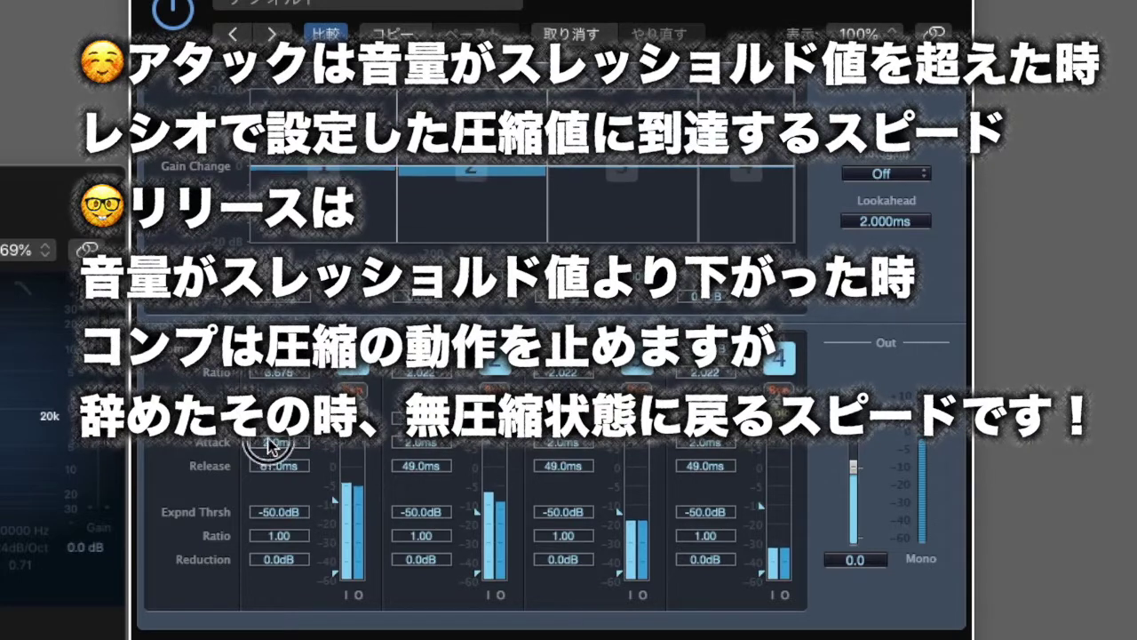
drag(267, 443, 269, 486)
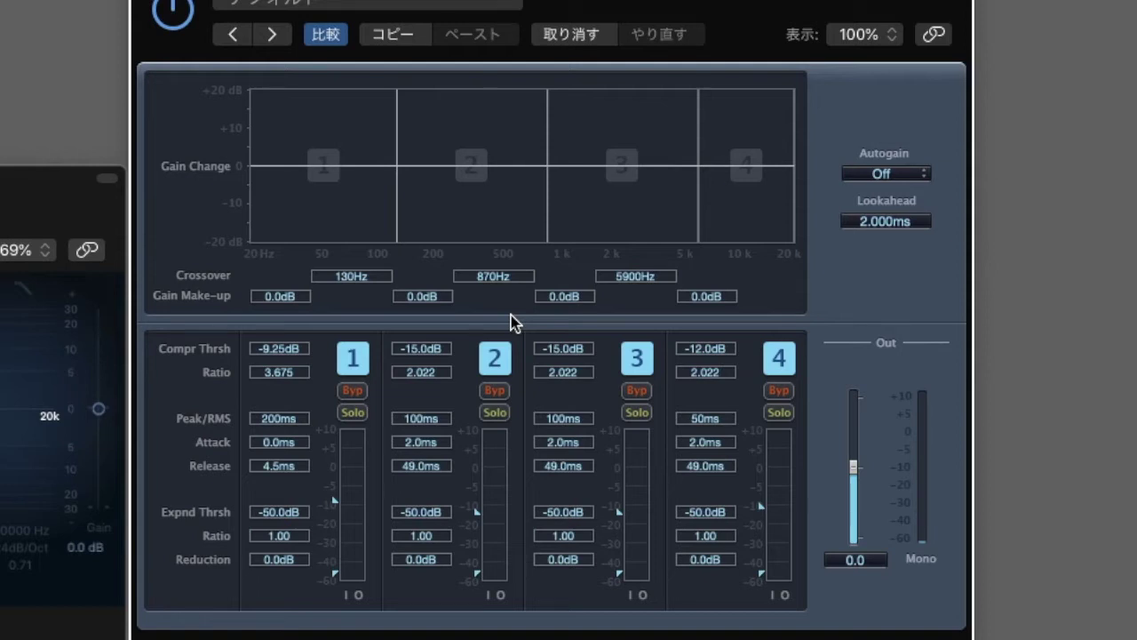
Switch off bands 2 and 3, keep bands 1 and 4 active, and set band 1's gain make-up to -0.5 dB.
click(496, 359)
click(633, 357)
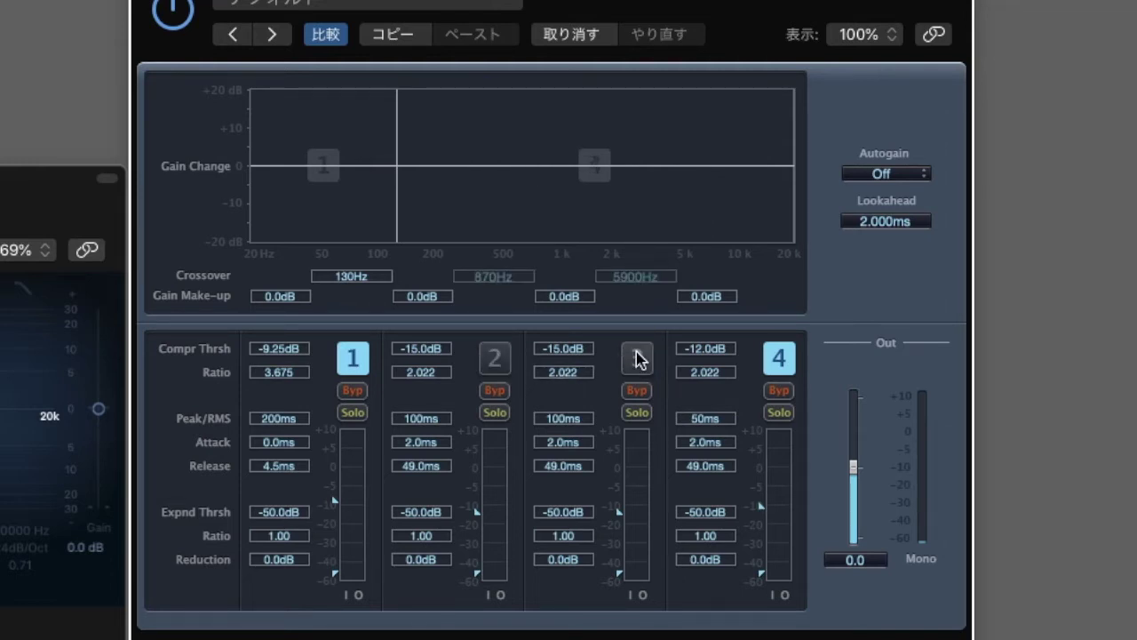
click(777, 357)
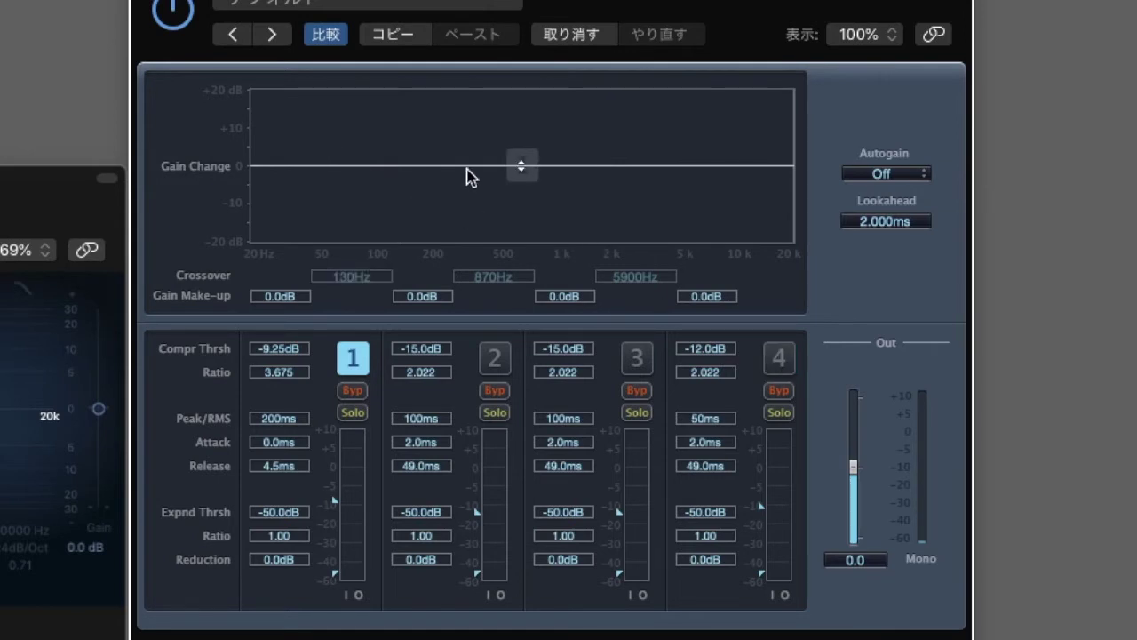
mouse_move(509, 169)
mouse_down()
mouse_move(512, 187)
mouse_move(512, 169)
mouse_up()
click(767, 363)
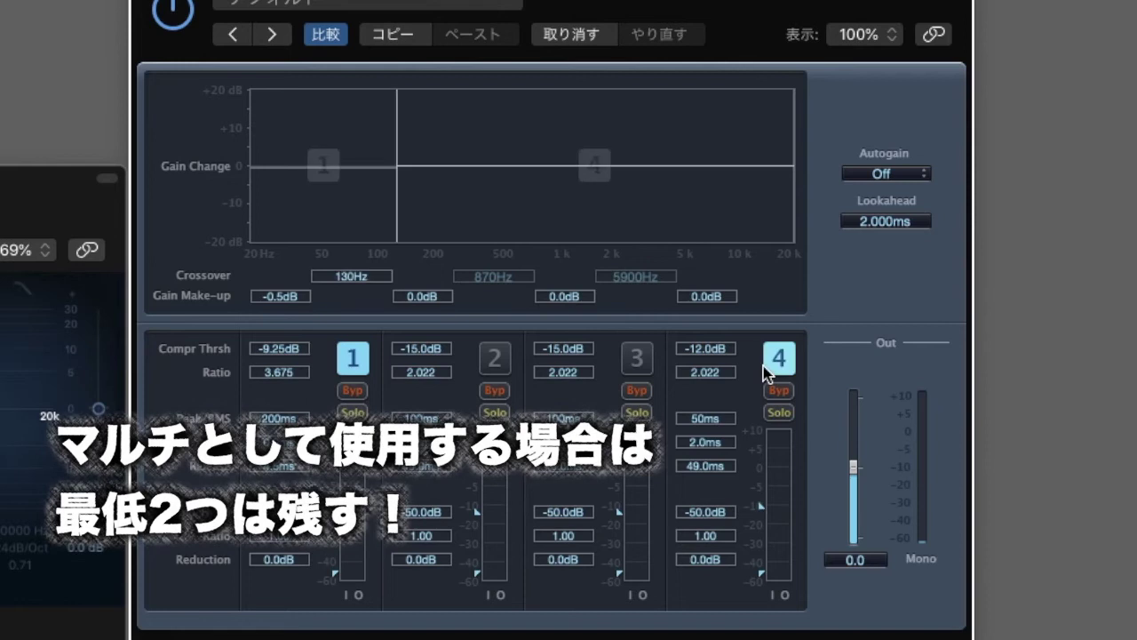
Move the crossover between bands 1 and 4 to 410 Hz and set band 4's compression threshold to -26.5 dB.
drag(398, 191, 488, 197)
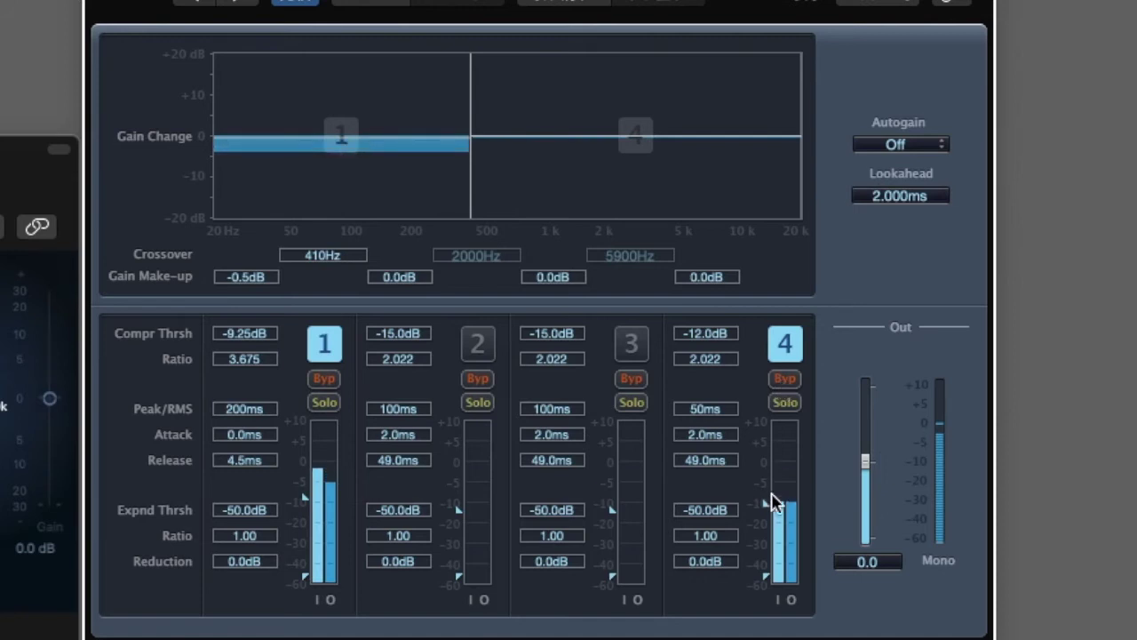
drag(764, 516, 774, 541)
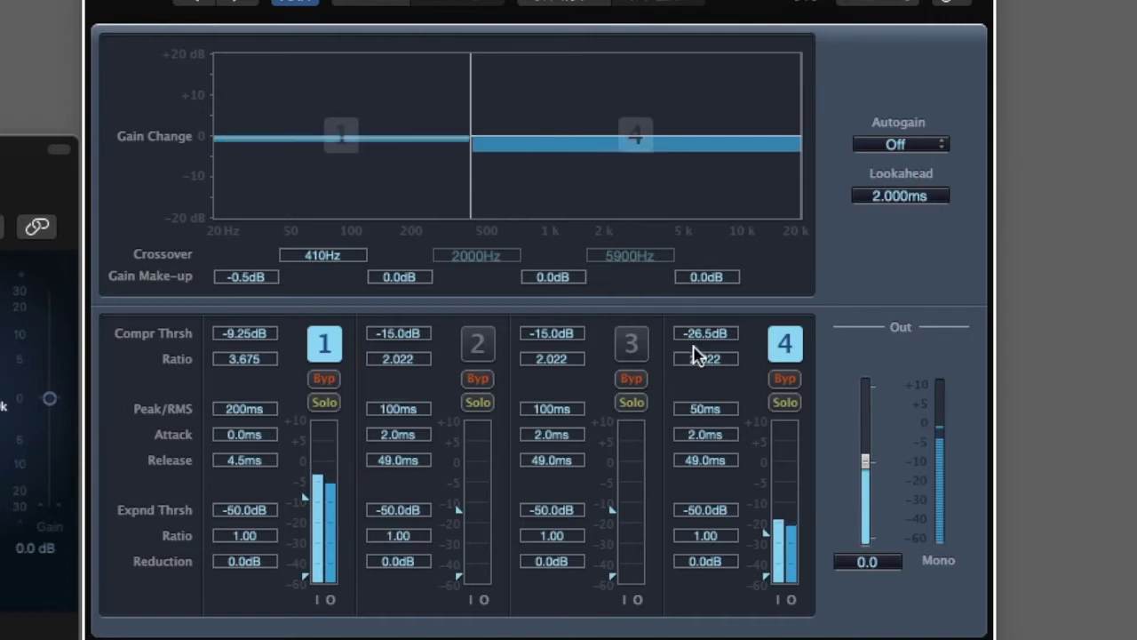
Bypass band 4's compression and demonstrate switching the whole band off and on again.
click(775, 381)
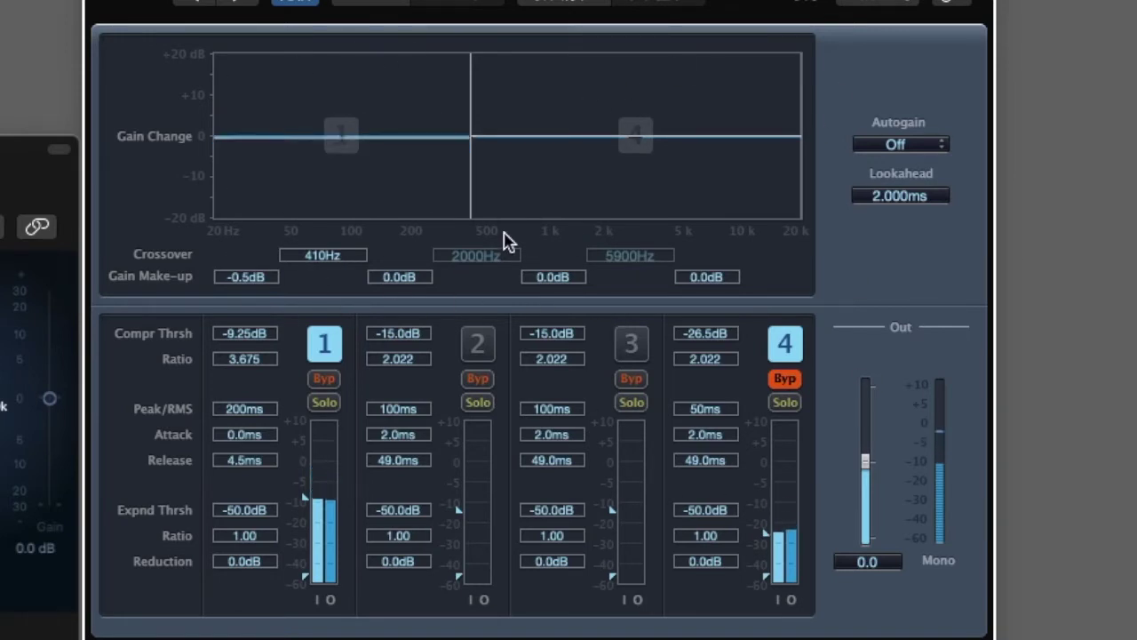
click(782, 379)
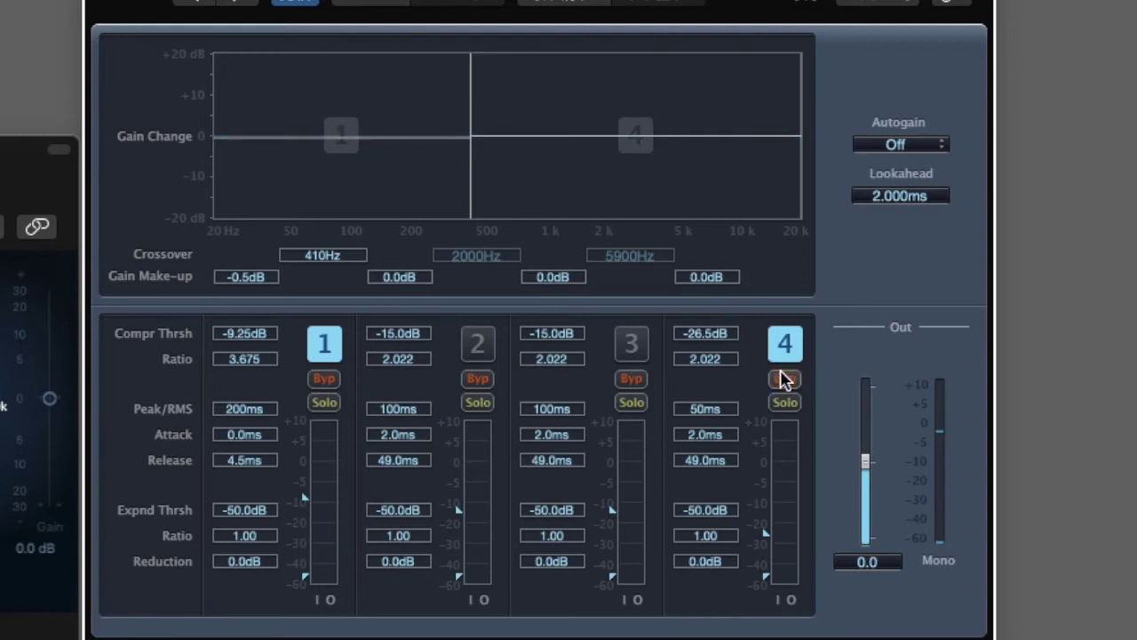
click(782, 378)
click(784, 347)
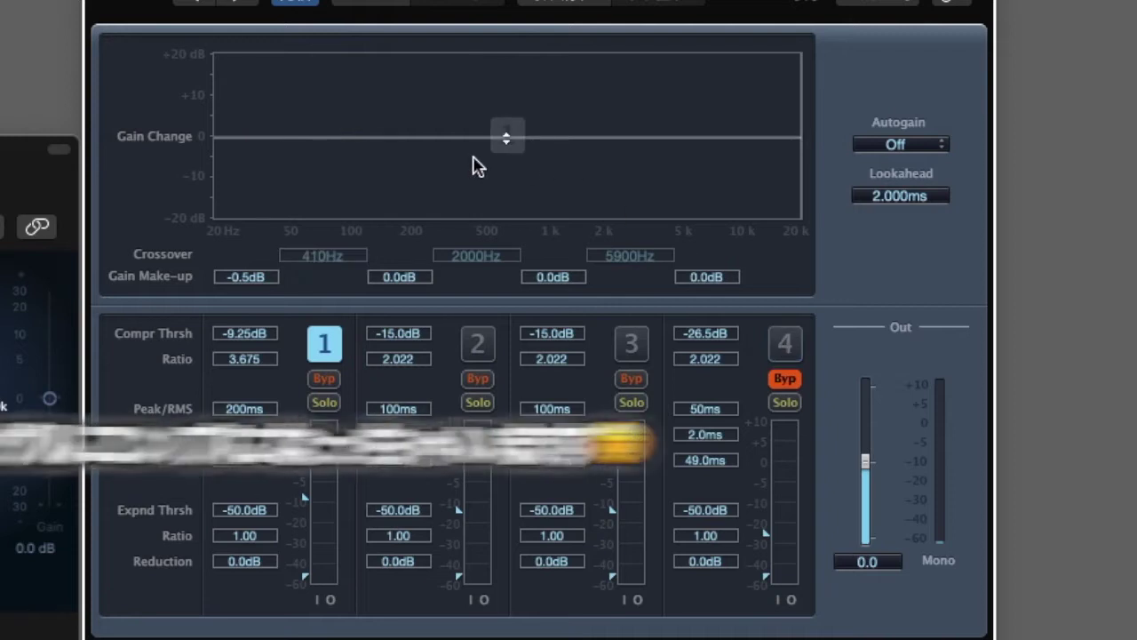
click(794, 342)
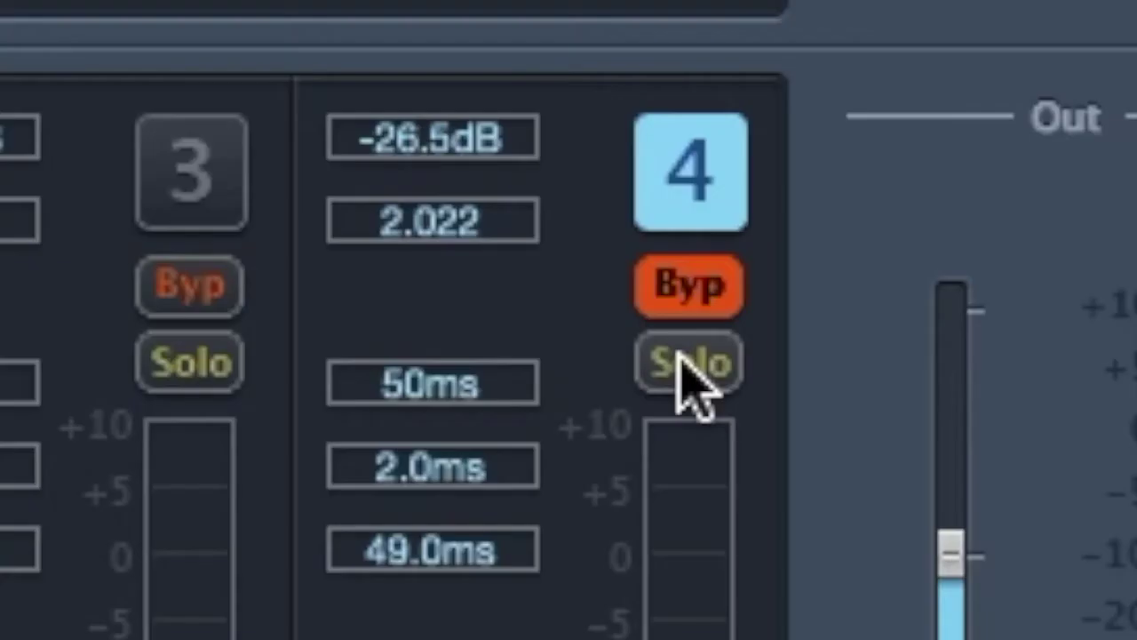
Solo band 4 while moving its crossover with band 1 to 870 Hz, unsolo it and bring the crossover down to 200 Hz.
click(690, 373)
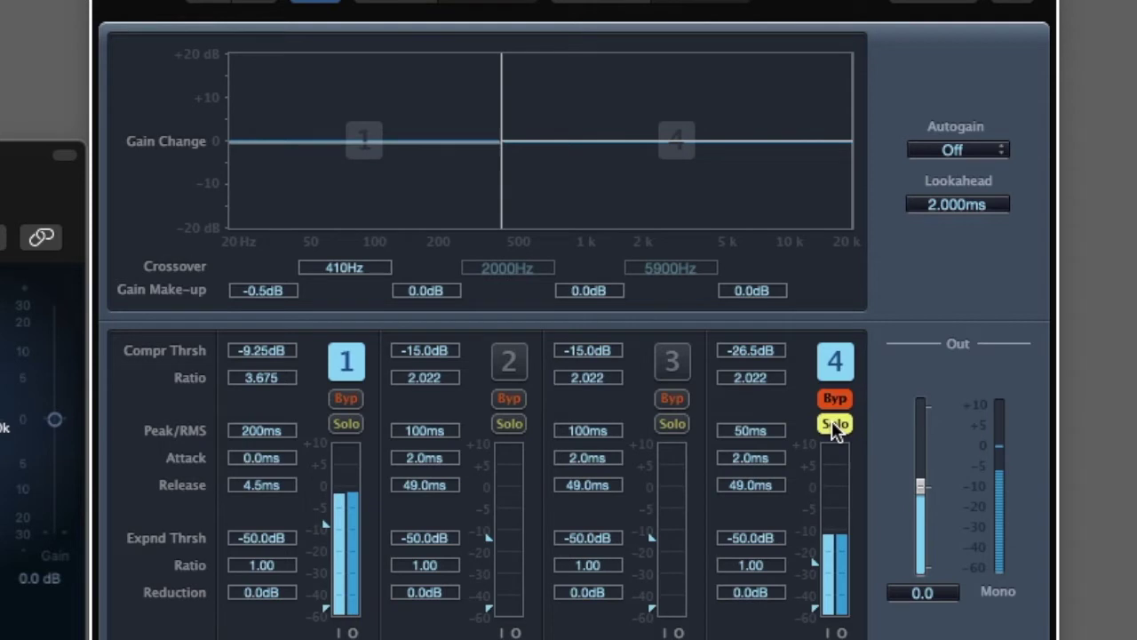
mouse_move(520, 218)
mouse_down()
mouse_move(553, 208)
mouse_move(734, 243)
mouse_move(389, 266)
mouse_move(588, 305)
mouse_up()
click(834, 424)
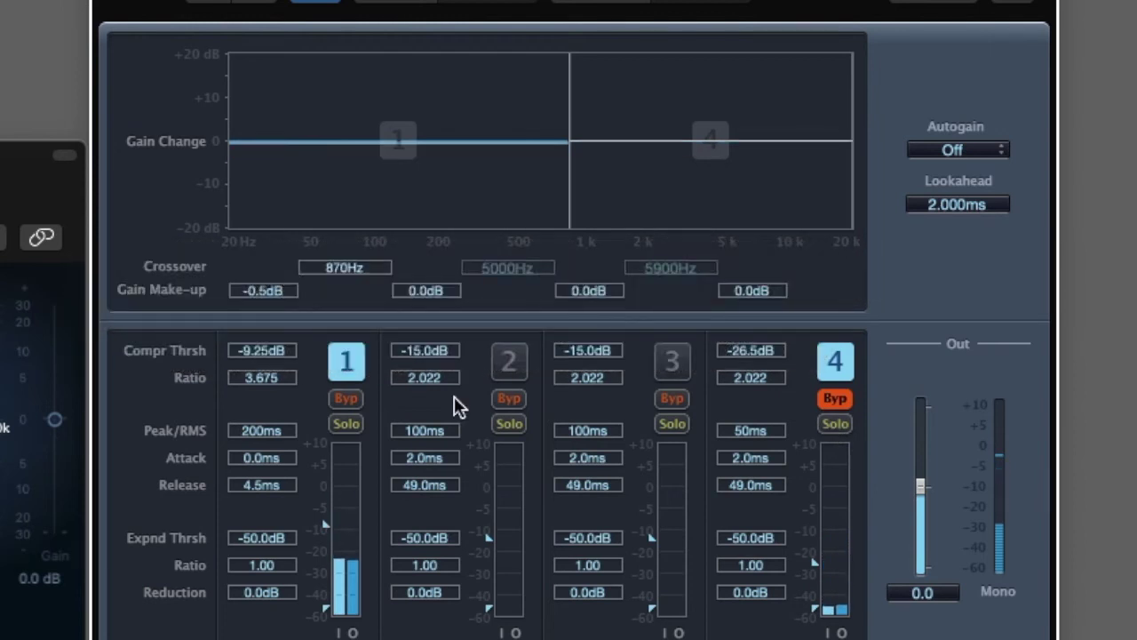
drag(572, 196, 376, 168)
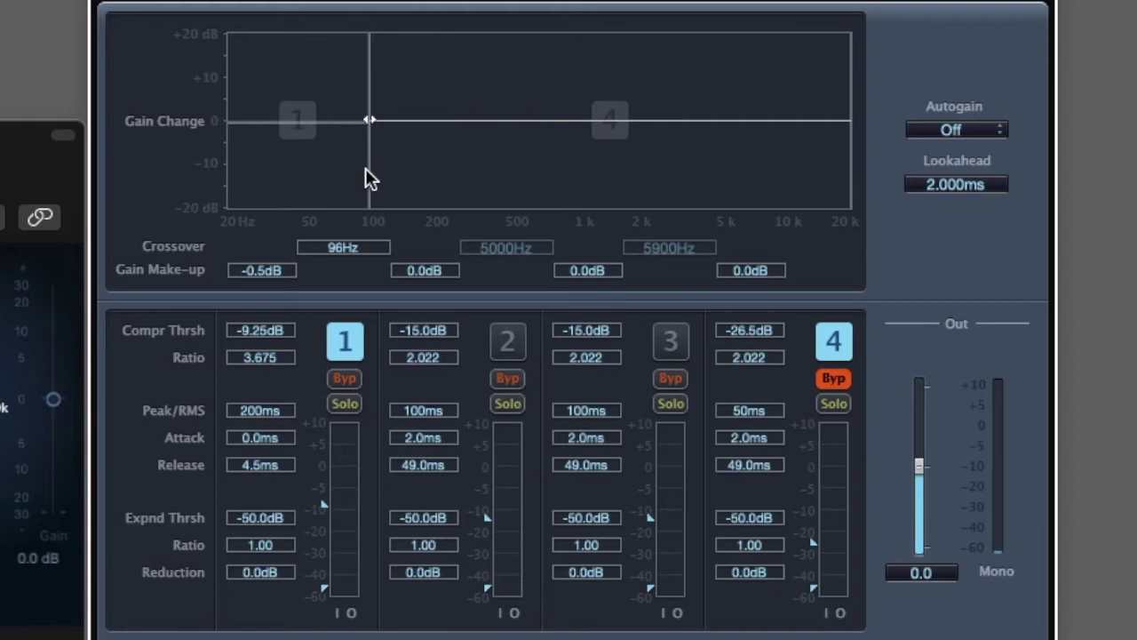
drag(375, 180, 443, 198)
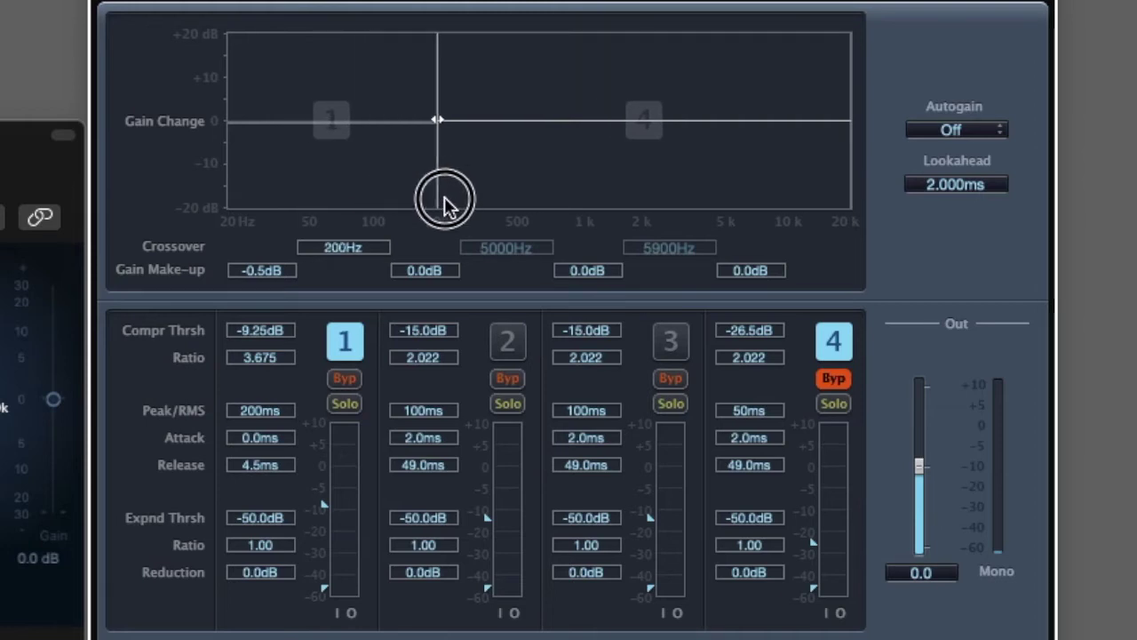
Enable band 2 and narrow it to the low end with crossovers at 64 Hz and 90 Hz.
click(508, 342)
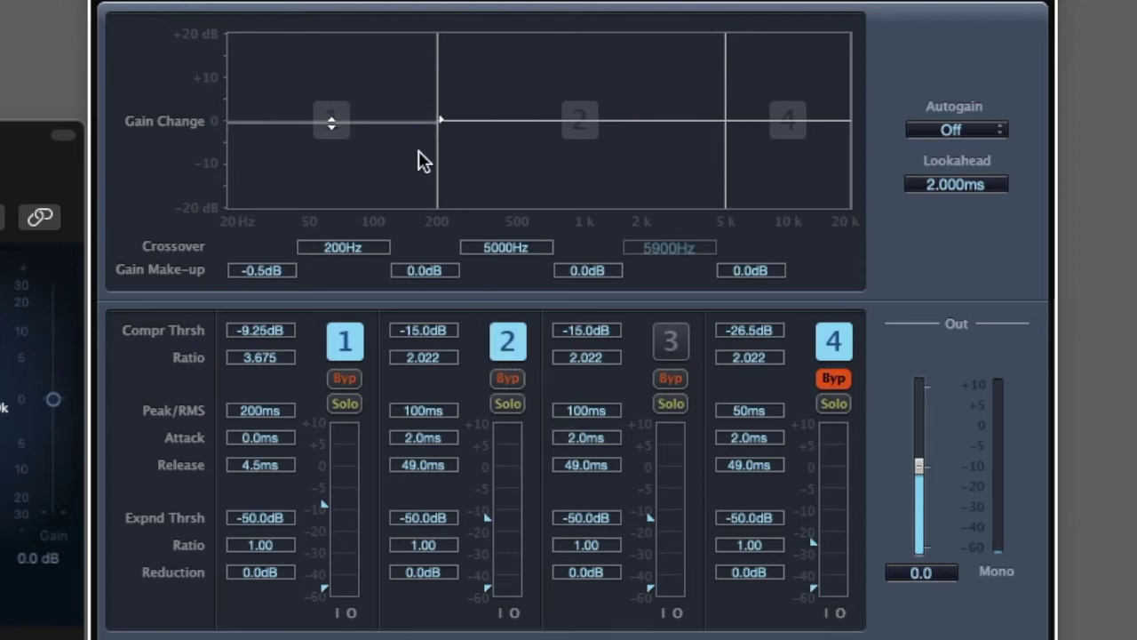
drag(436, 157, 301, 165)
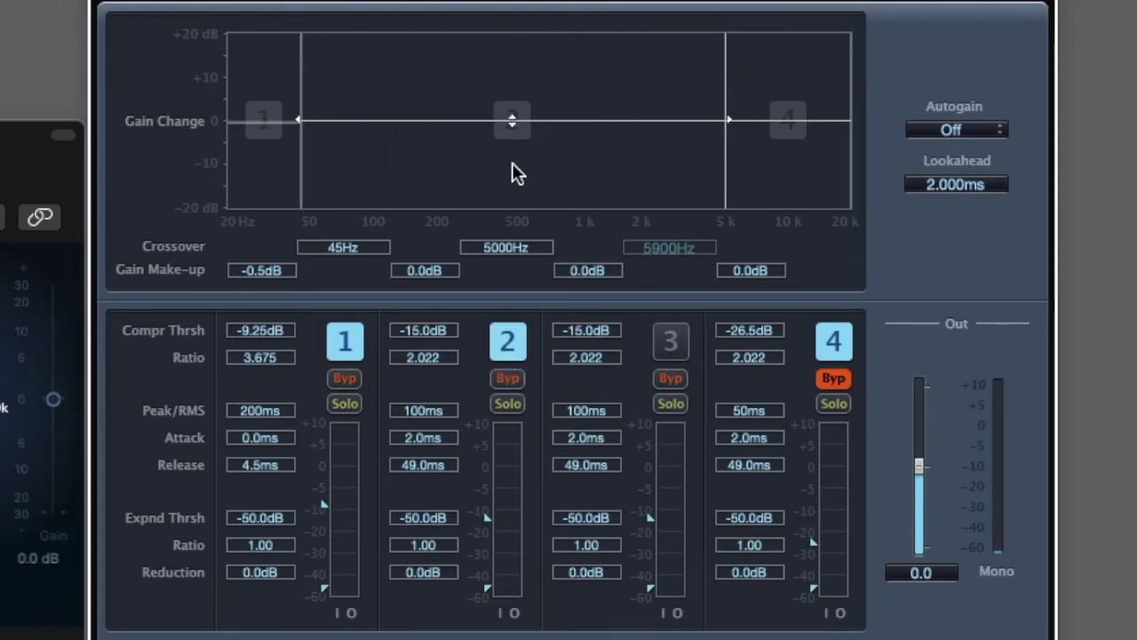
drag(726, 172, 365, 219)
mouse_move(496, 250)
mouse_down()
mouse_move(496, 230)
mouse_move(496, 249)
mouse_up()
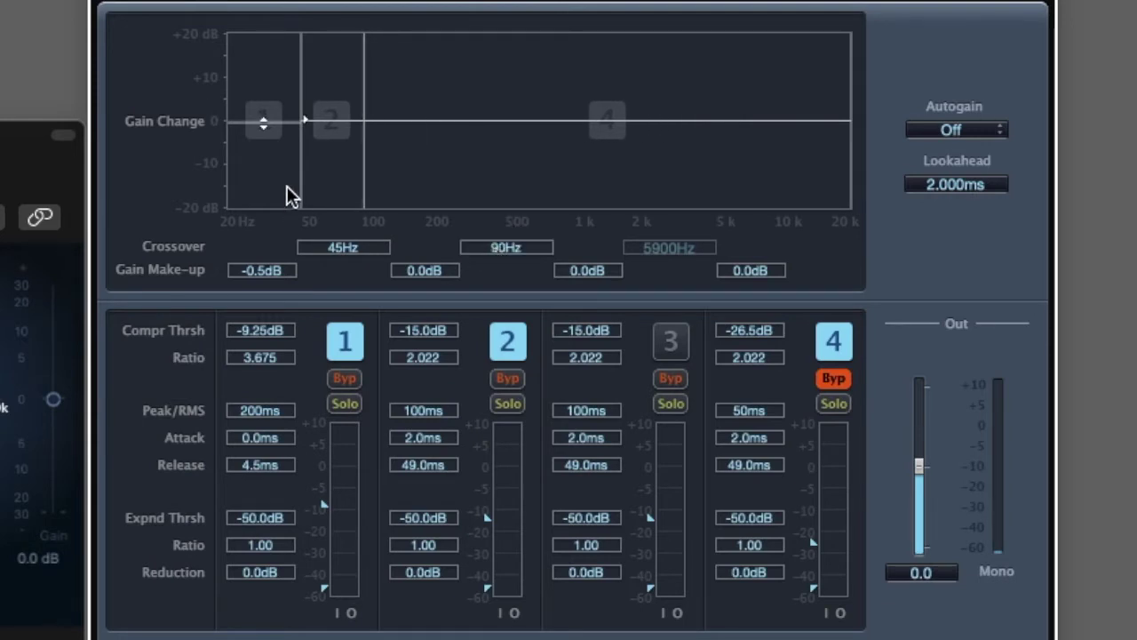
drag(302, 196, 334, 276)
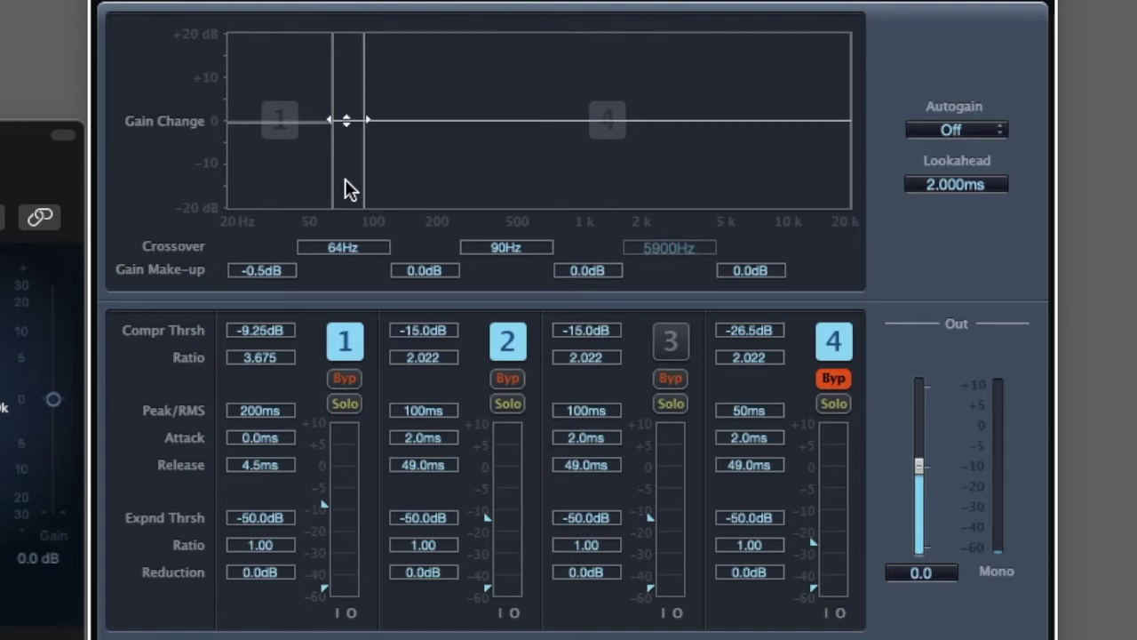
Bypass band 1 and neutralise it with a 10.0 dB threshold and 1.000 ratio, checking the bands during playback.
click(345, 340)
click(346, 340)
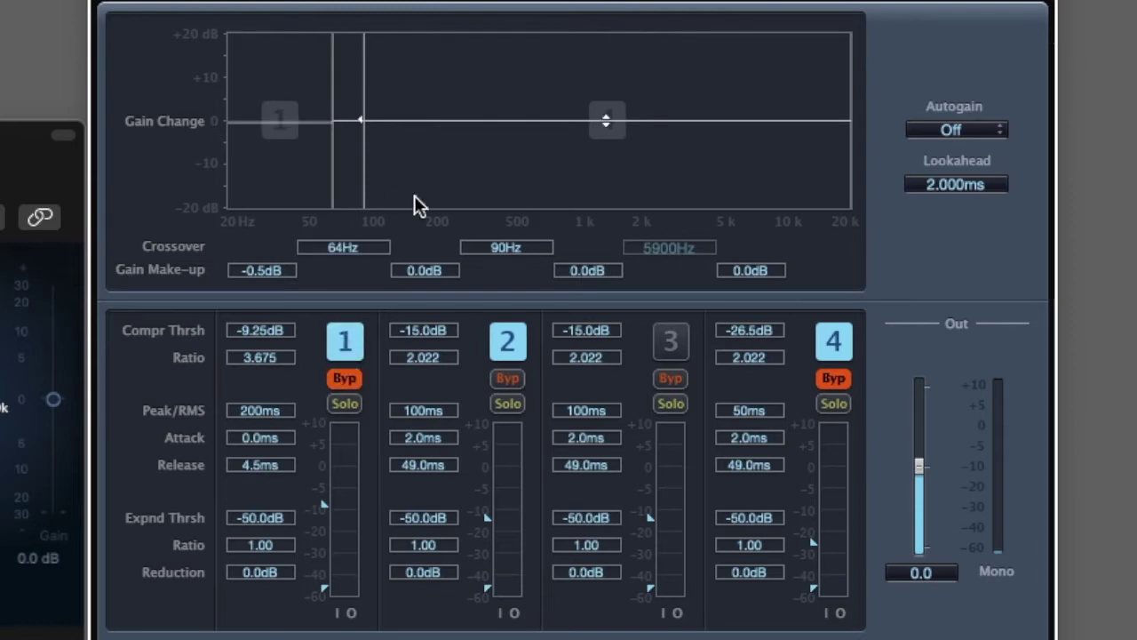
key(space)
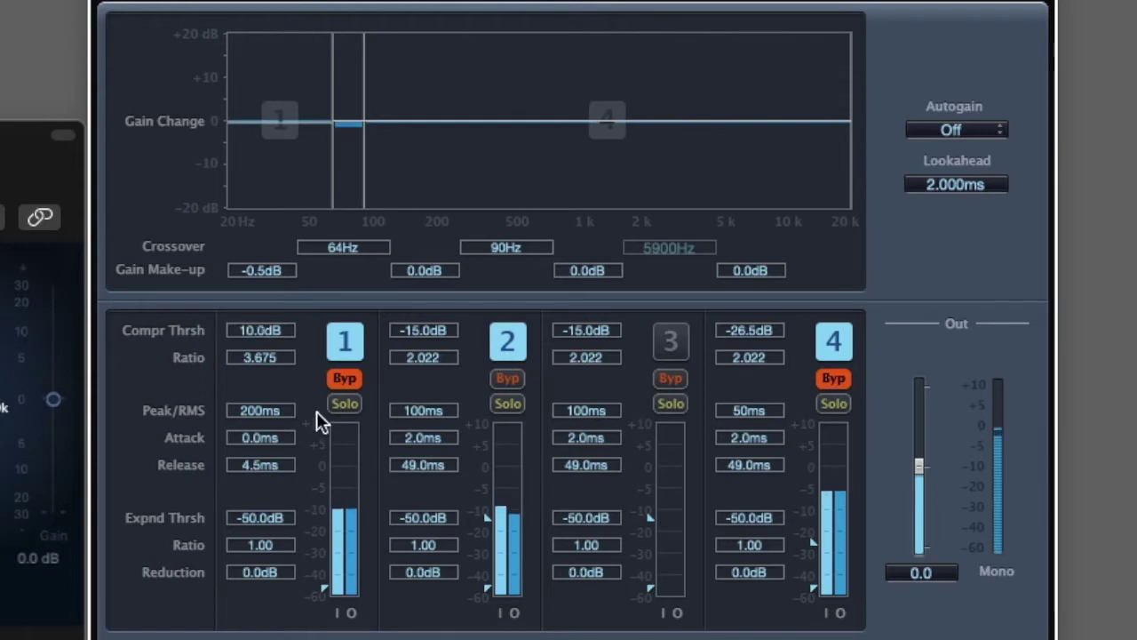
mouse_move(322, 414)
mouse_down()
mouse_move(333, 440)
mouse_move(338, 364)
mouse_up()
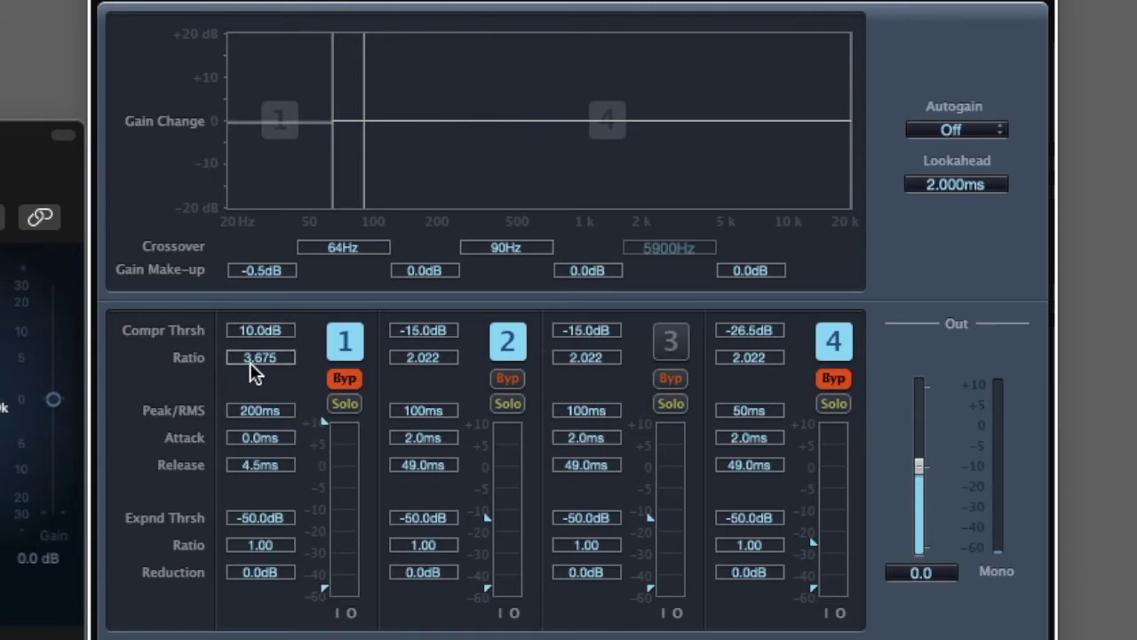
drag(250, 360, 238, 548)
key(space)
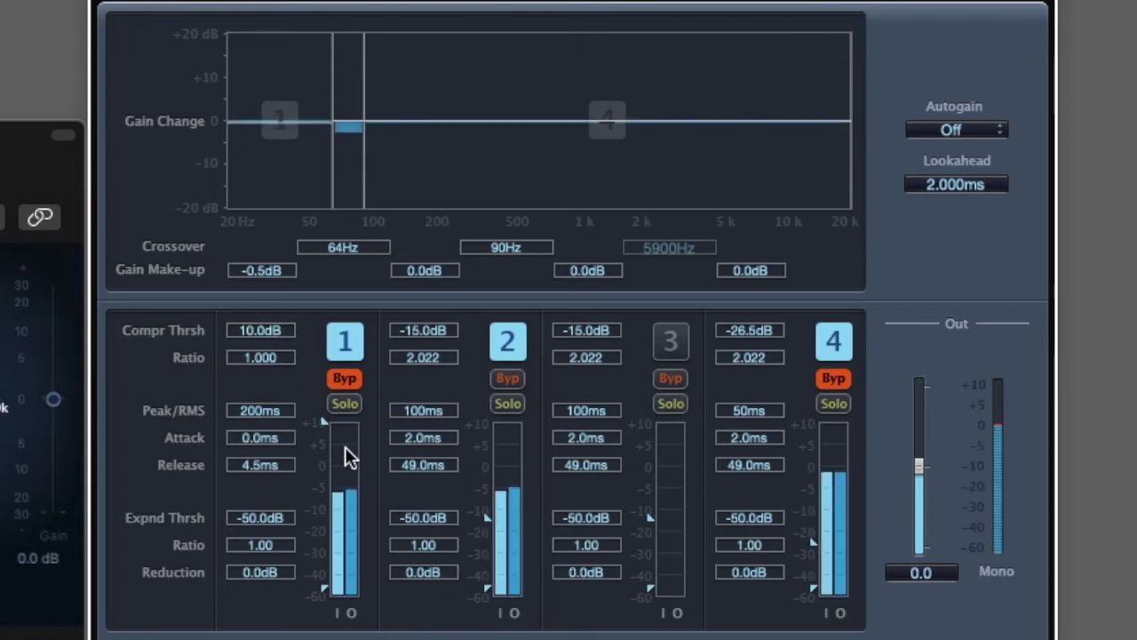
key(space)
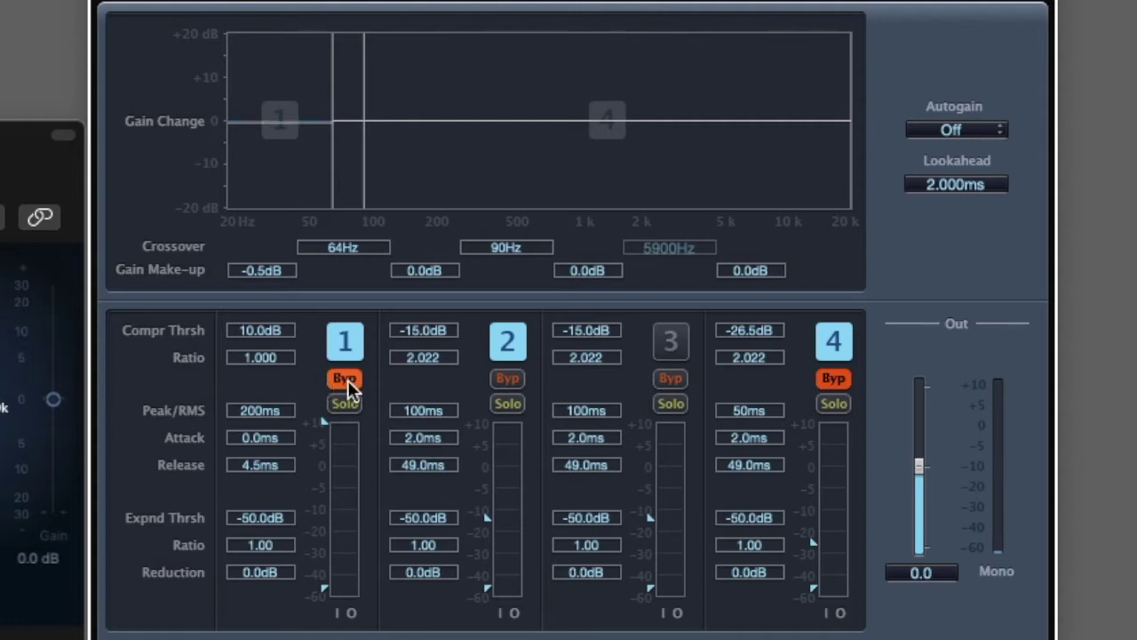
key(space)
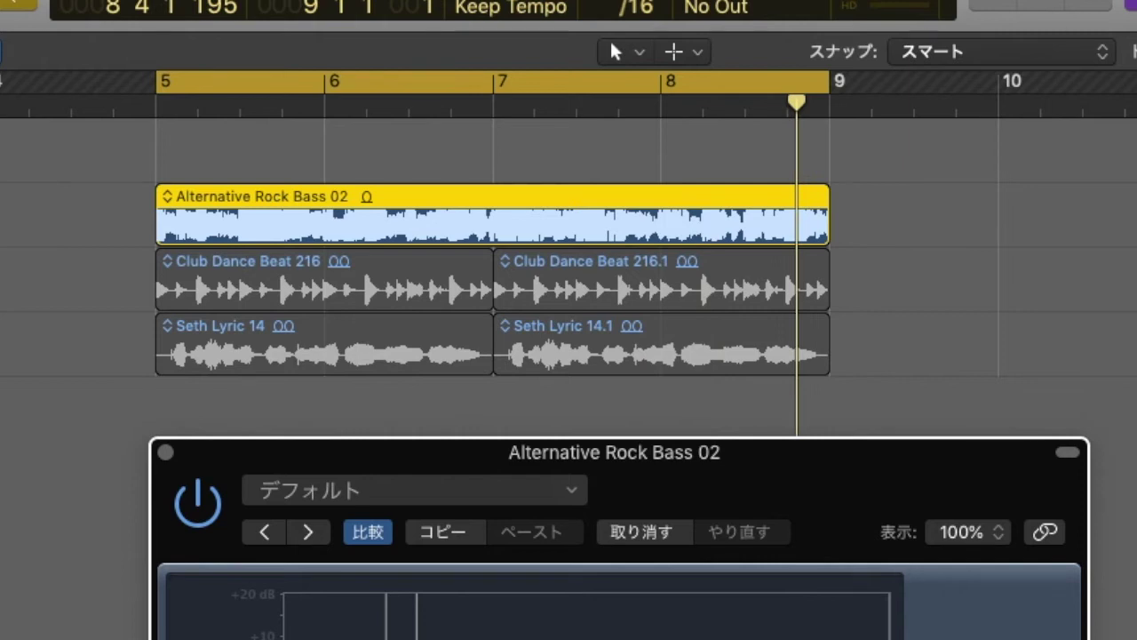
Turn off cycle mode and reposition the playhead within bar 8 of the bass region.
key(c)
click(716, 111)
drag(718, 102, 780, 131)
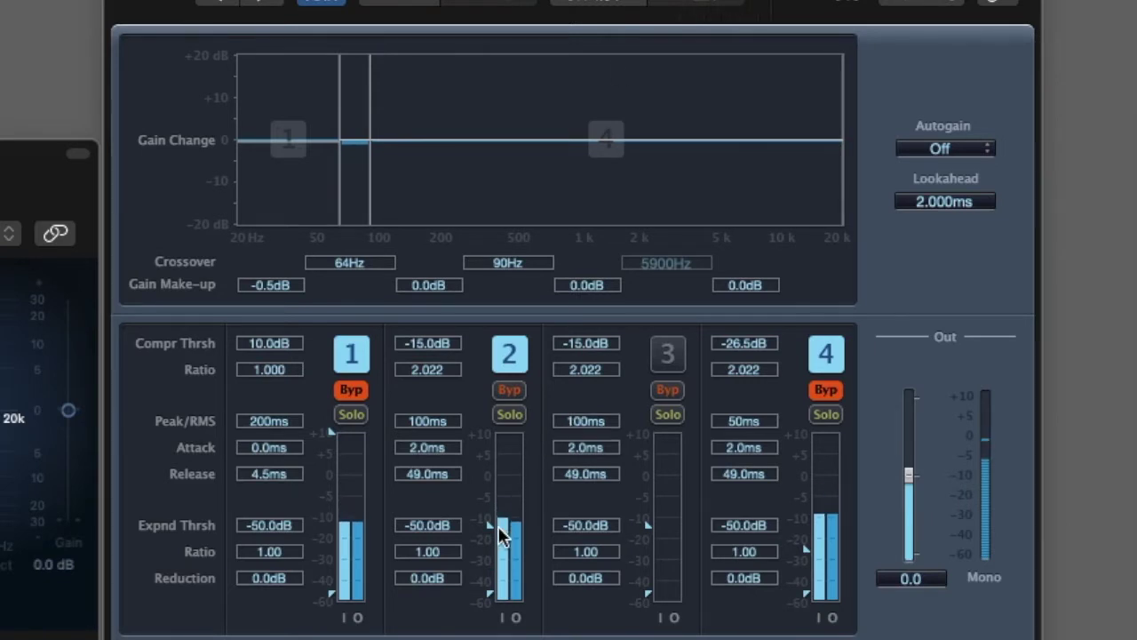
Set band 2's compression threshold to -32.0 dB and compare the bass with the band bypassed and active.
drag(489, 527, 501, 570)
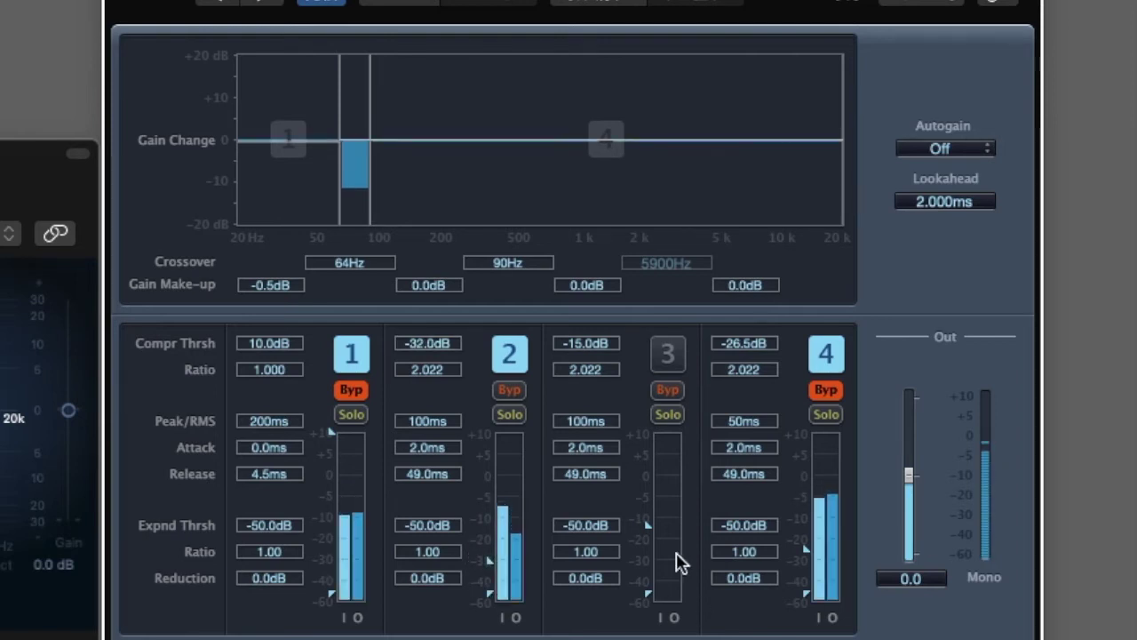
click(519, 386)
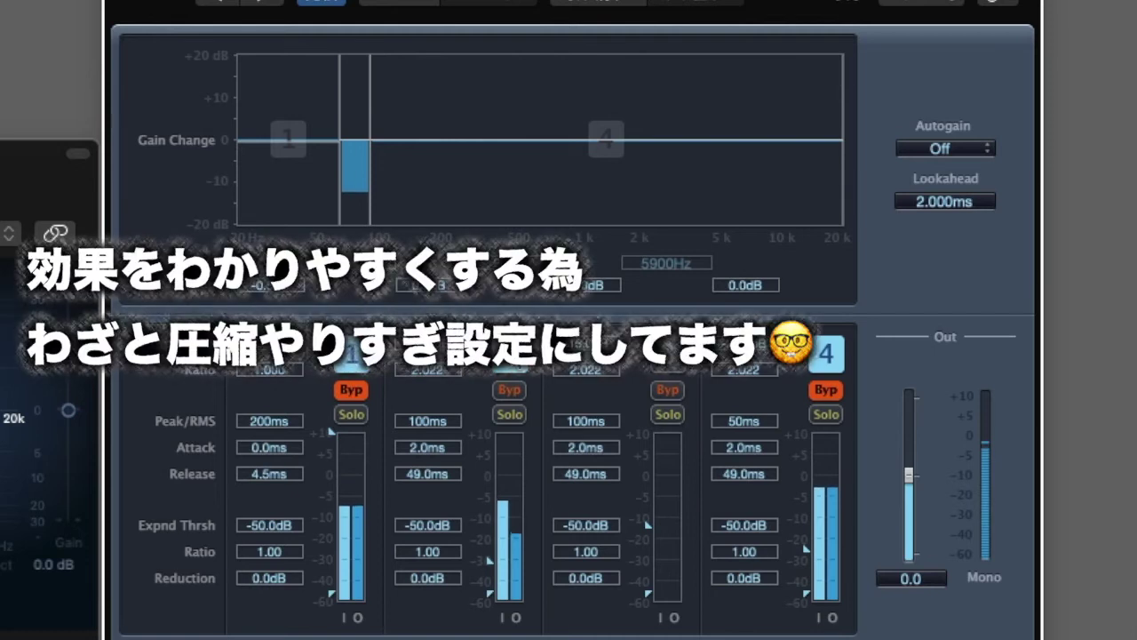
click(509, 389)
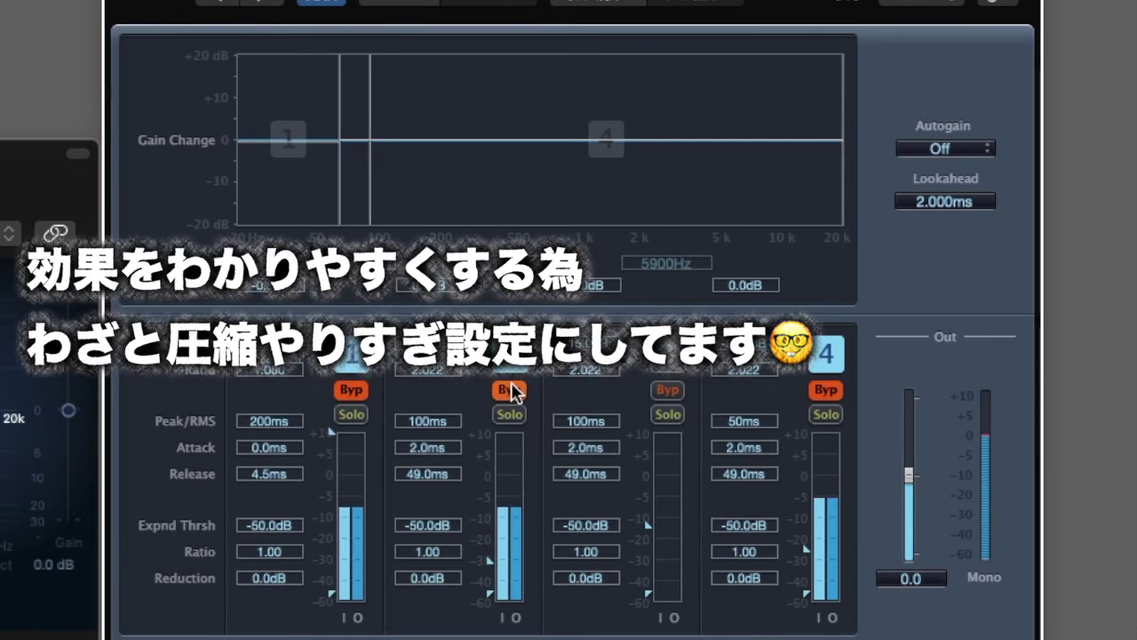
click(511, 391)
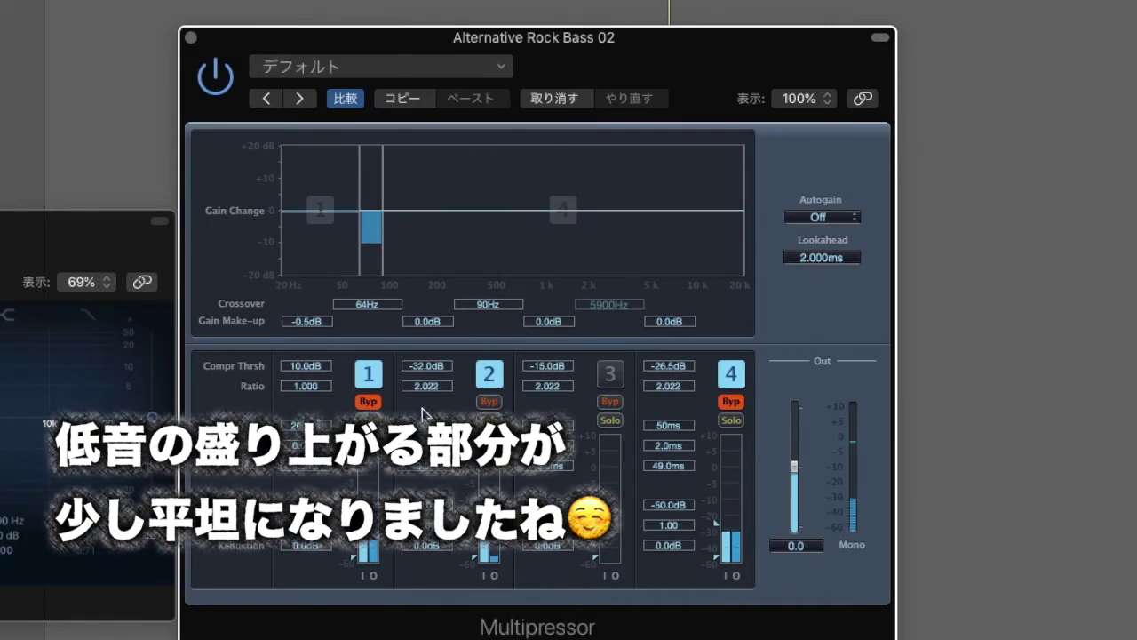
Set band 2's ratio to 5.700 and threshold to -18.5 dB, and compare the bass with Multipressor off and on.
drag(423, 393, 420, 345)
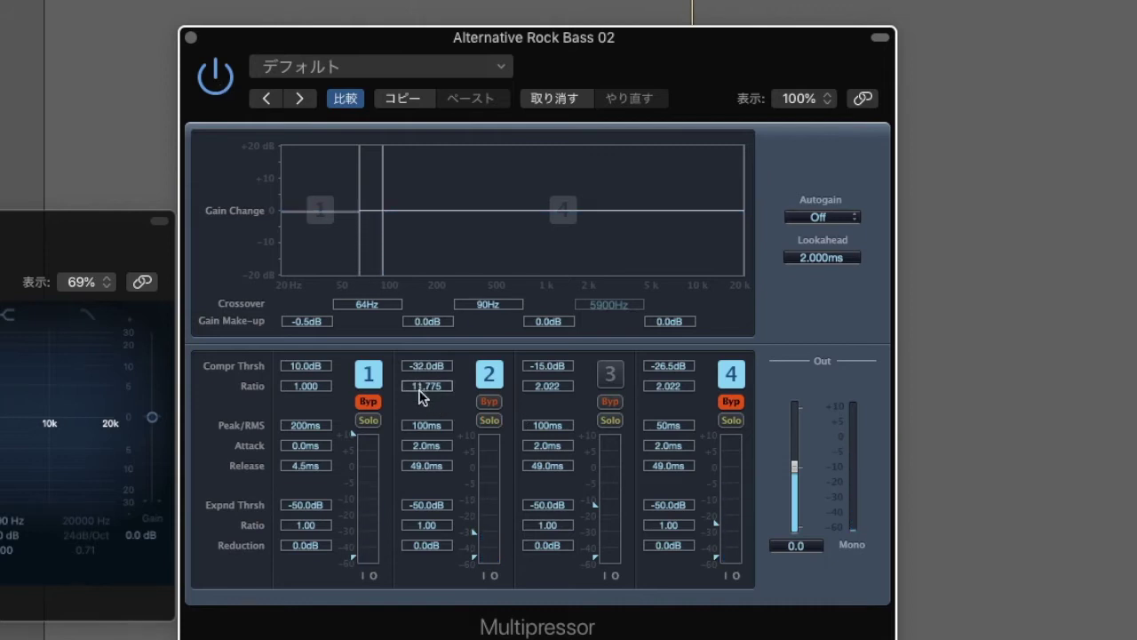
drag(421, 389, 430, 405)
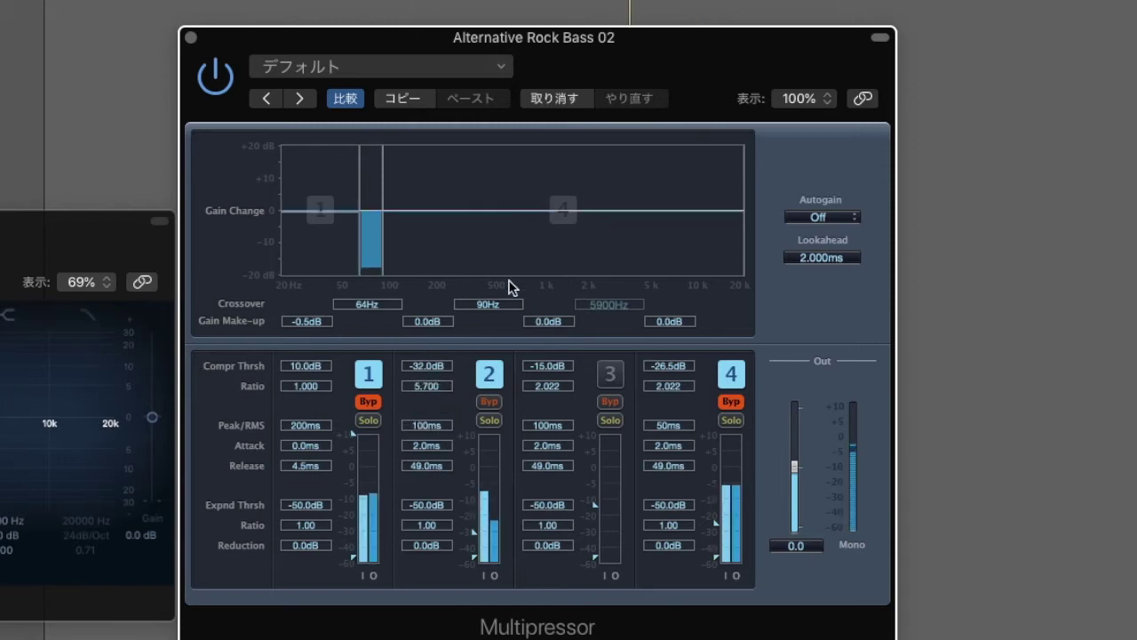
drag(423, 372, 420, 349)
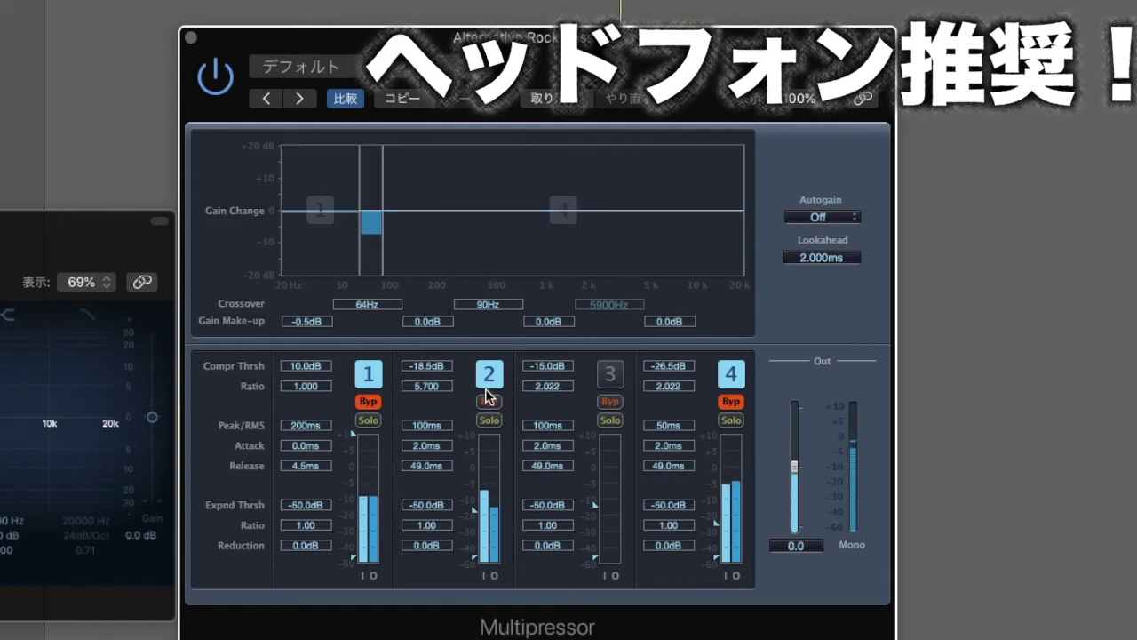
click(214, 77)
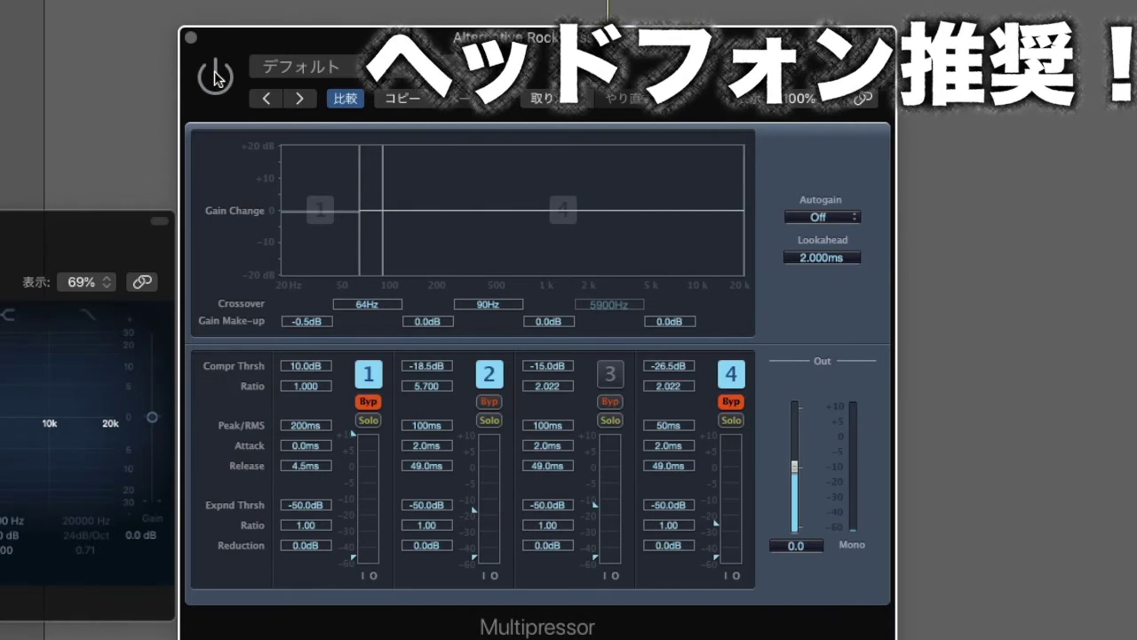
click(215, 77)
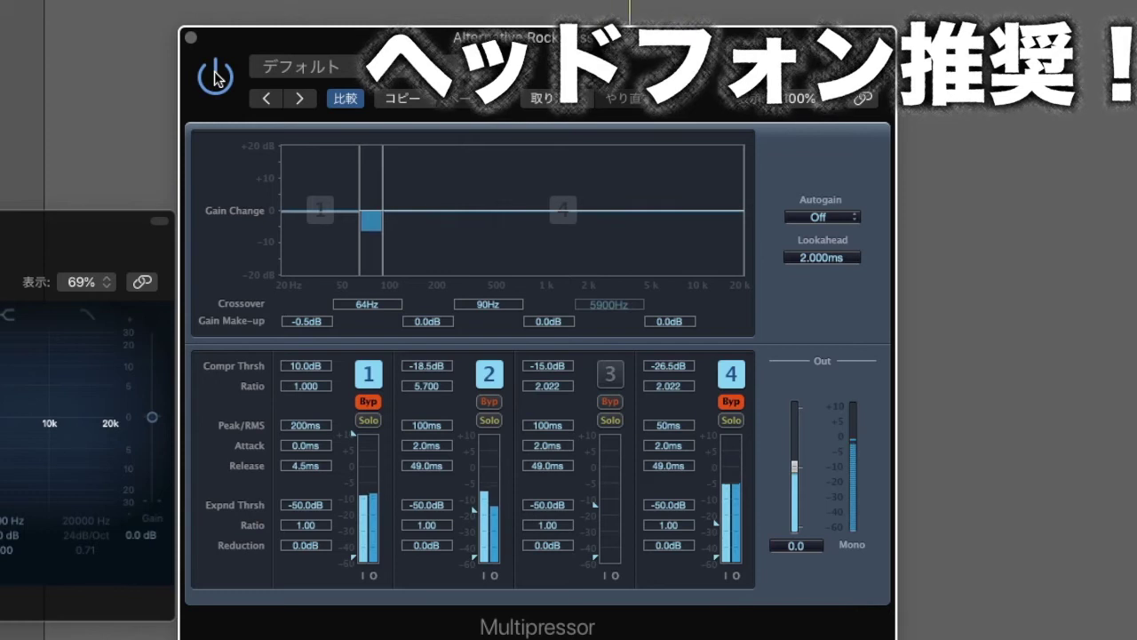